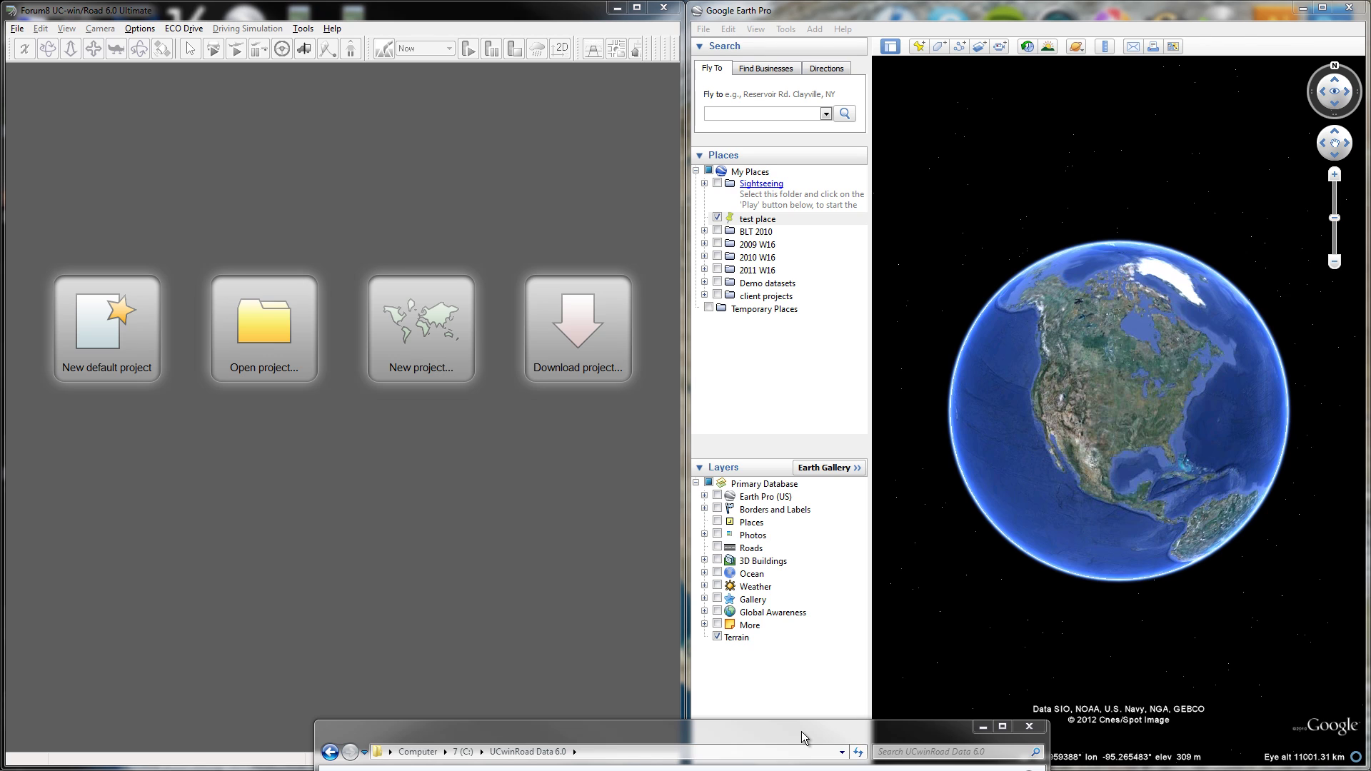
Step: Reposition the Explorer window and open C:\UCwinRoad Data 6.0\Data to list Australia.Queensland.wap
drag(801, 732, 817, 256)
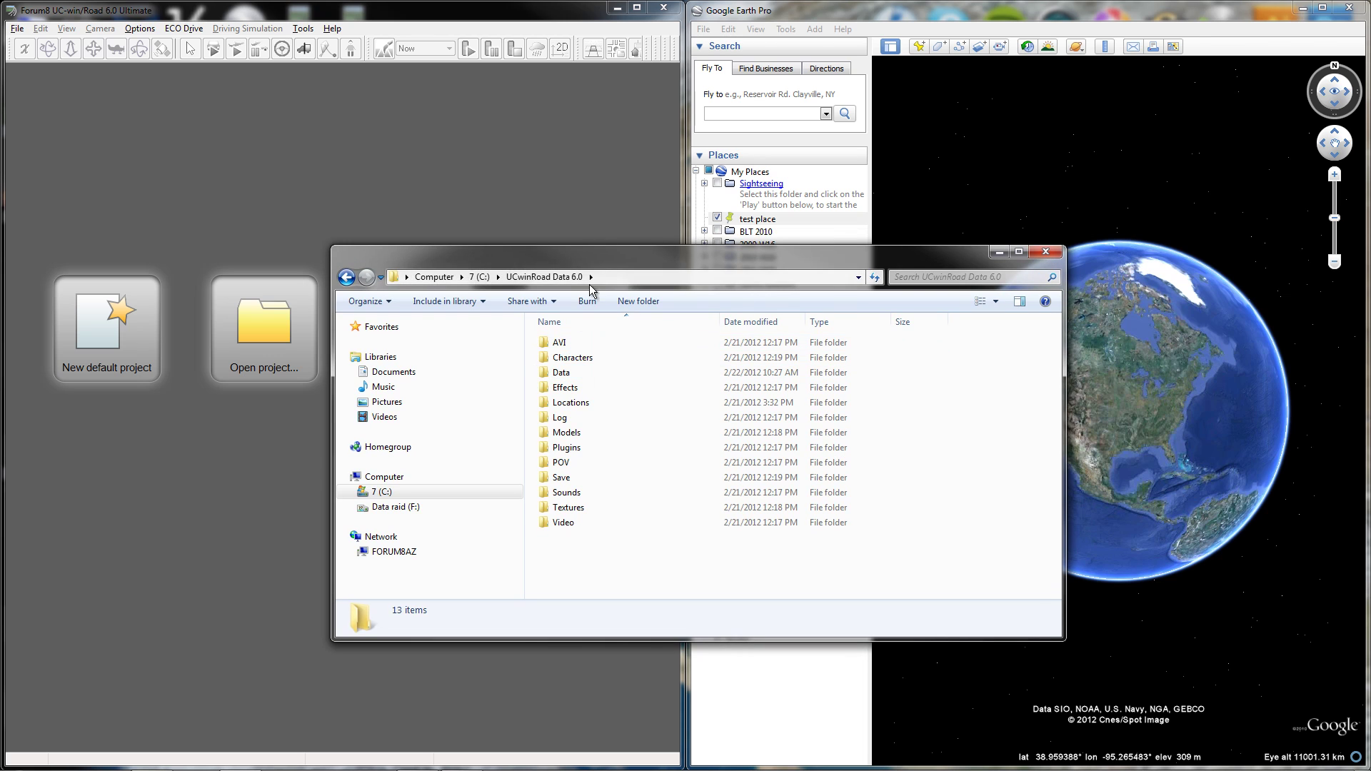
drag(617, 267, 606, 412)
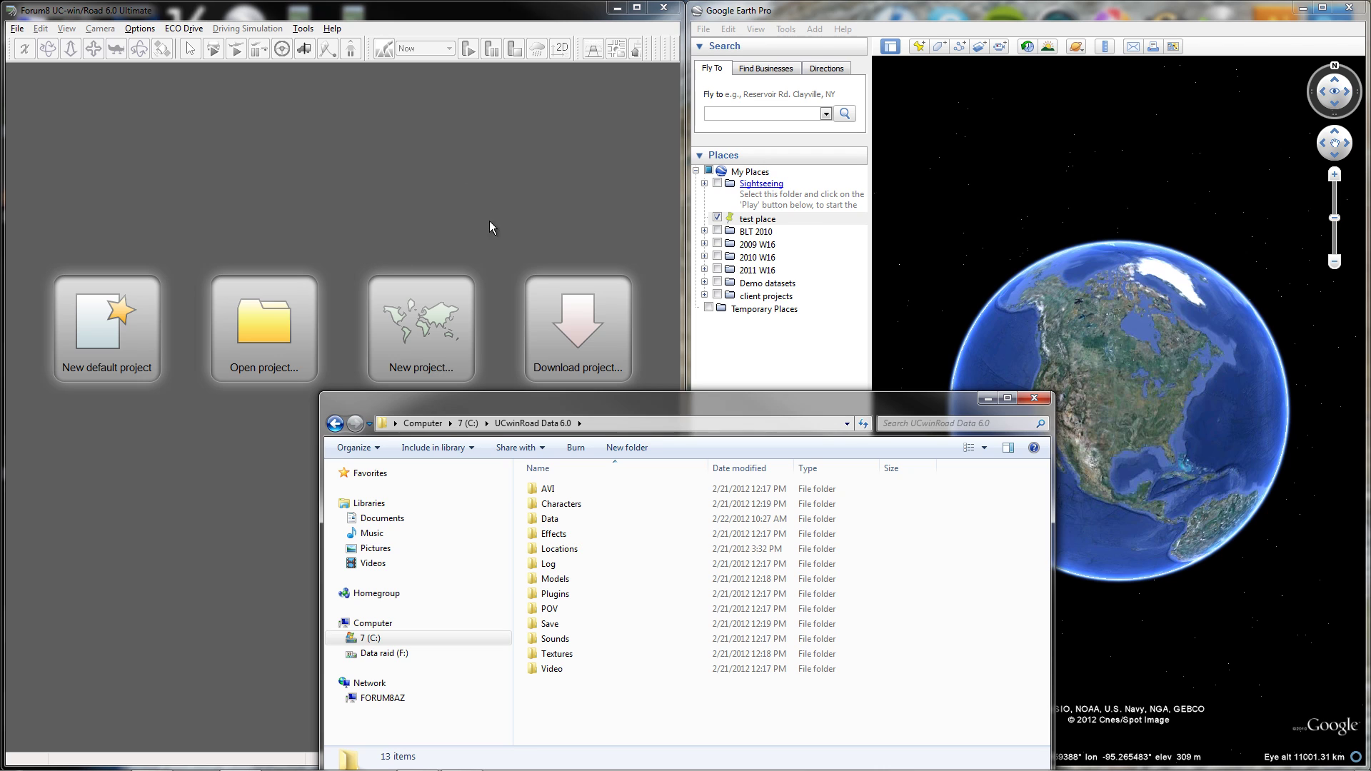
drag(566, 428, 583, 278)
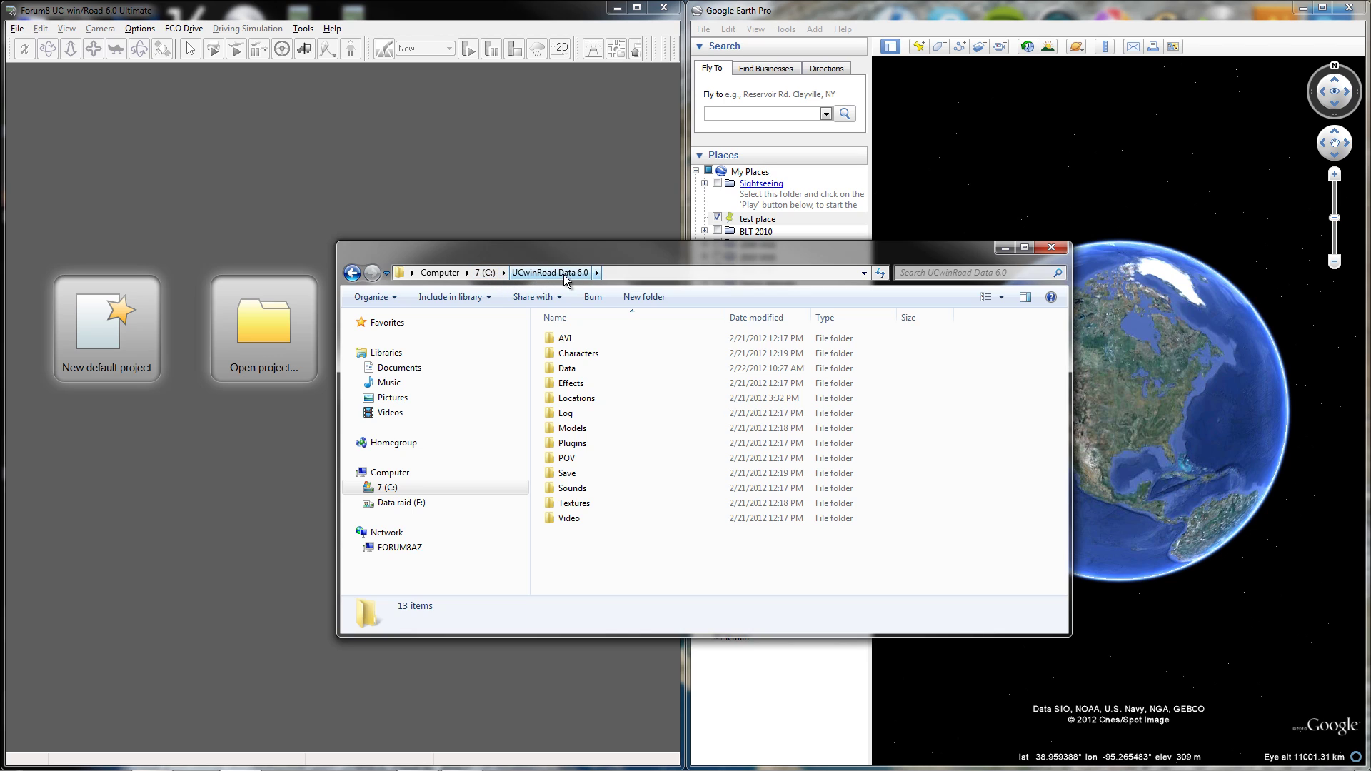
double_click(568, 368)
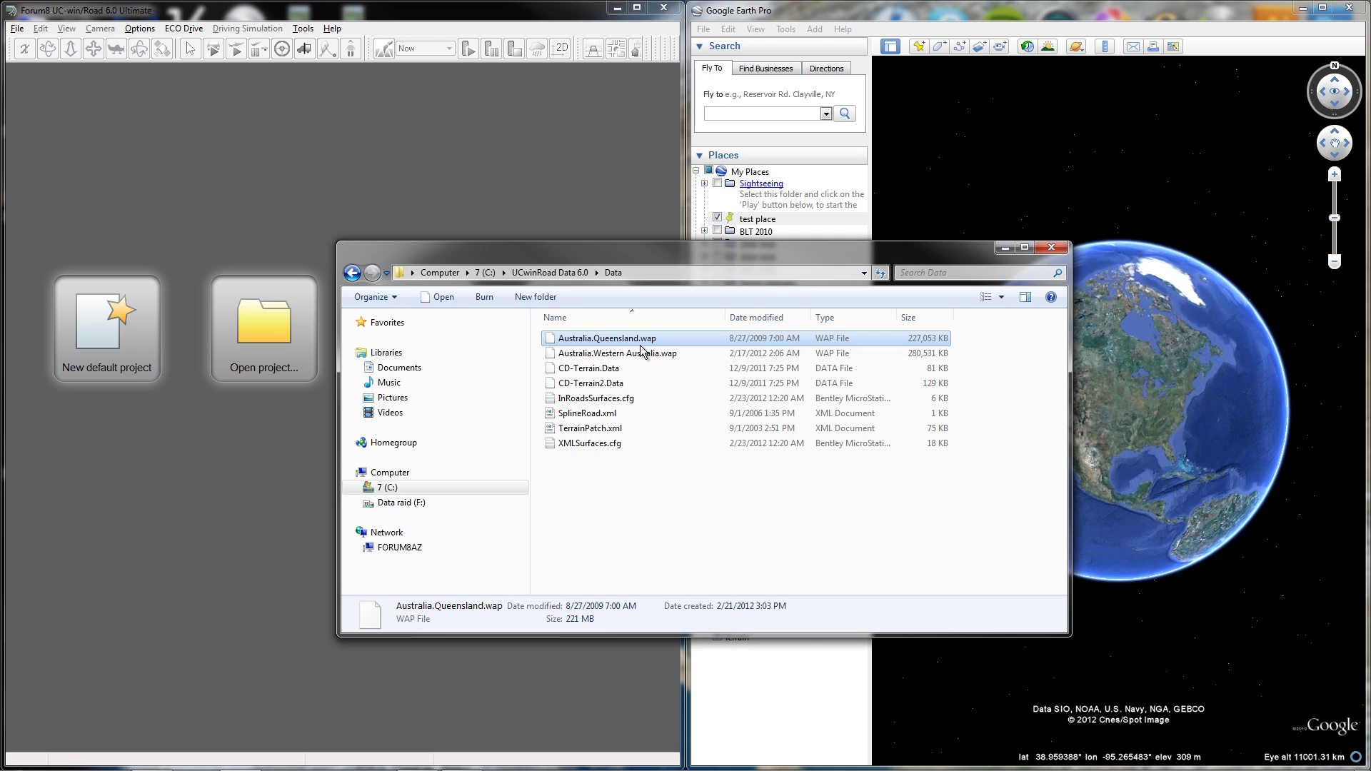
Step: Start a new Other Countries world-terrain project with country Australia and region Queensland
click(1004, 247)
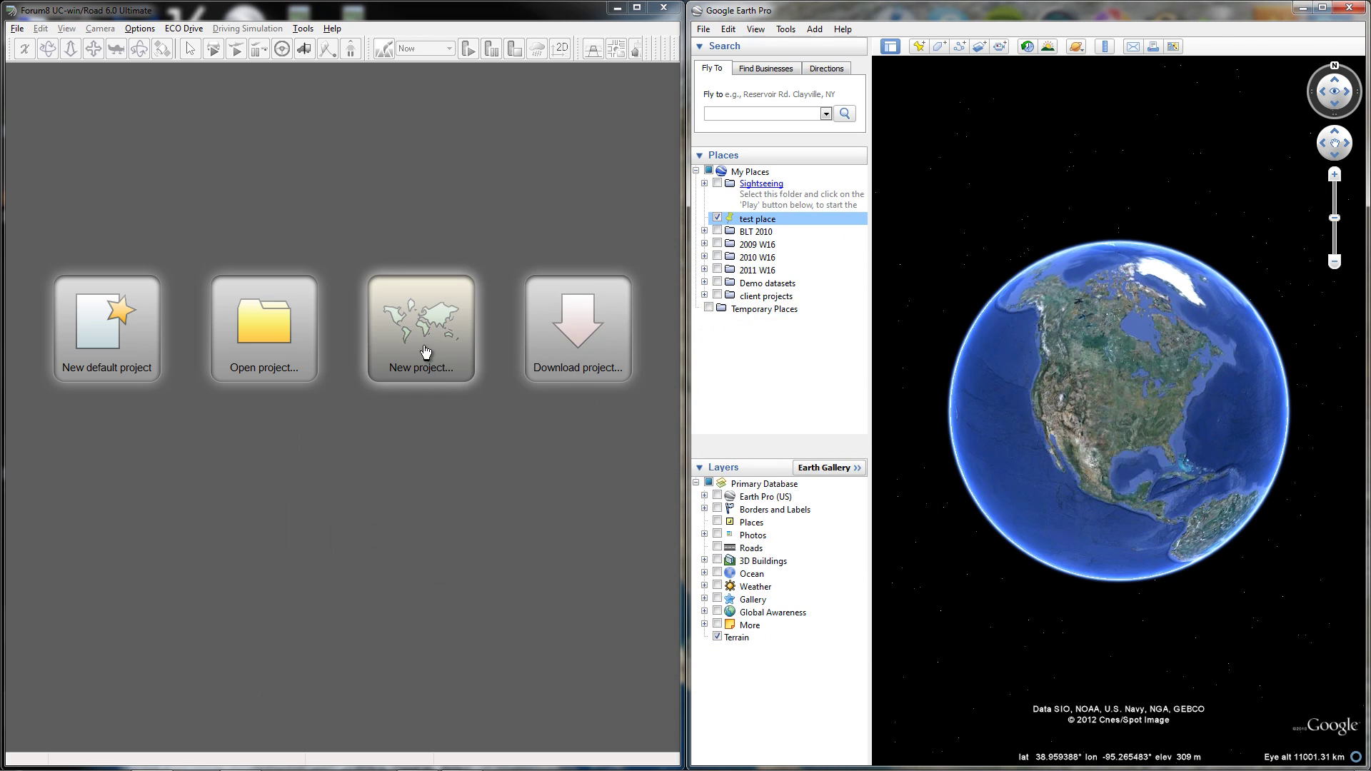
click(418, 331)
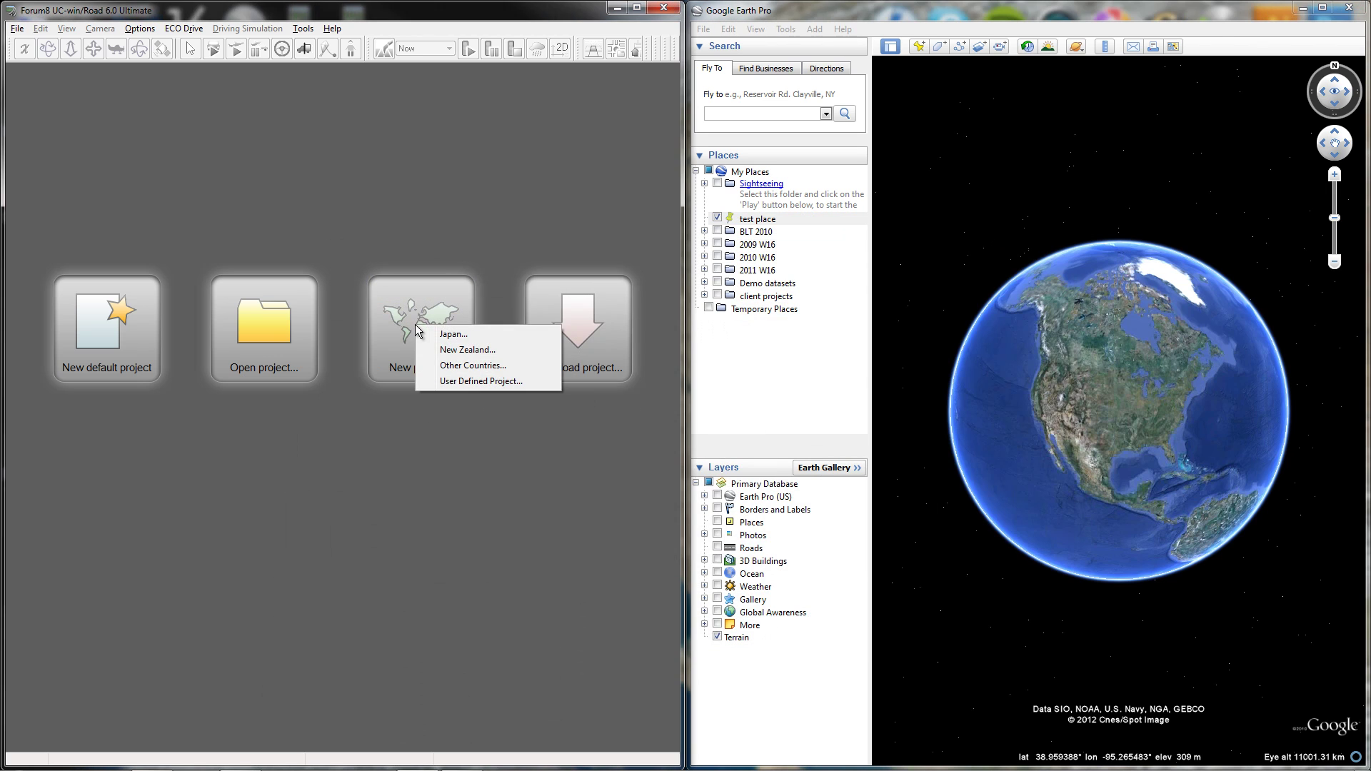
click(482, 370)
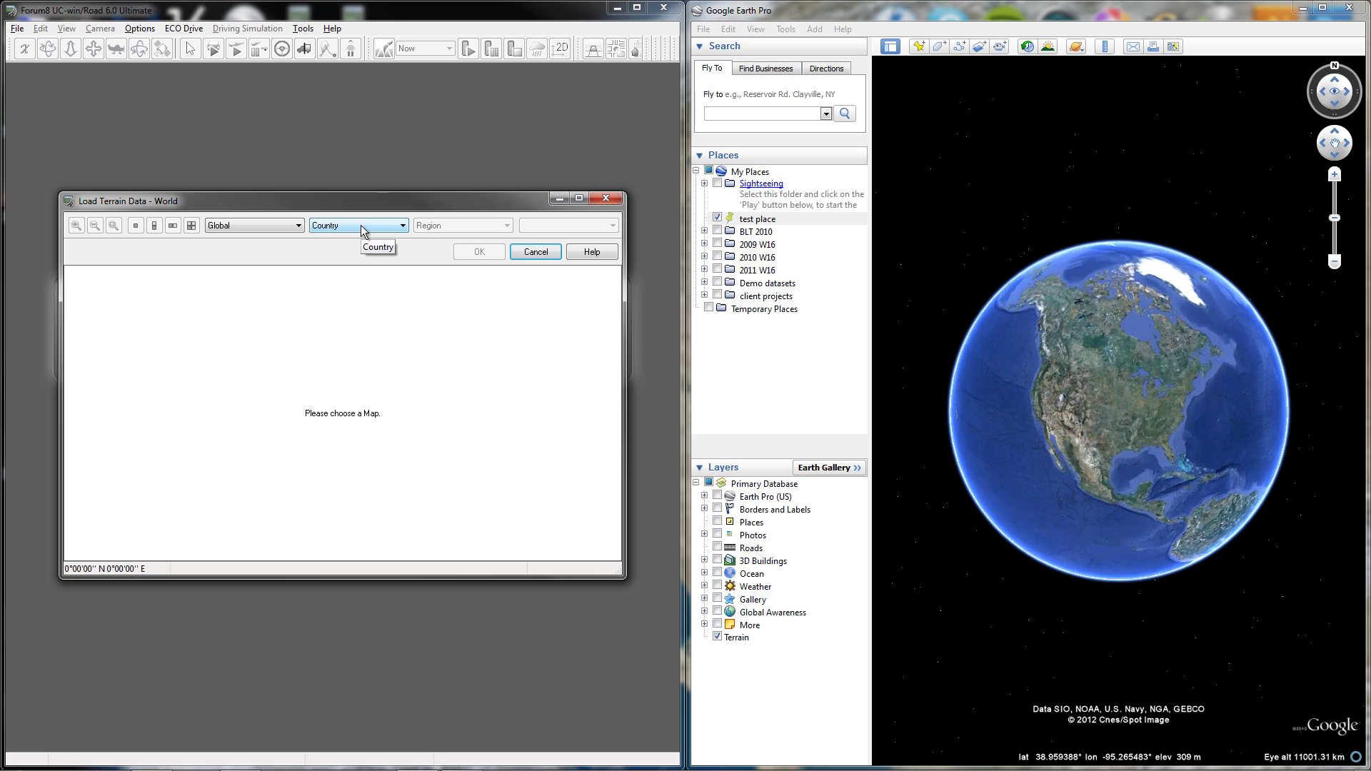
click(361, 225)
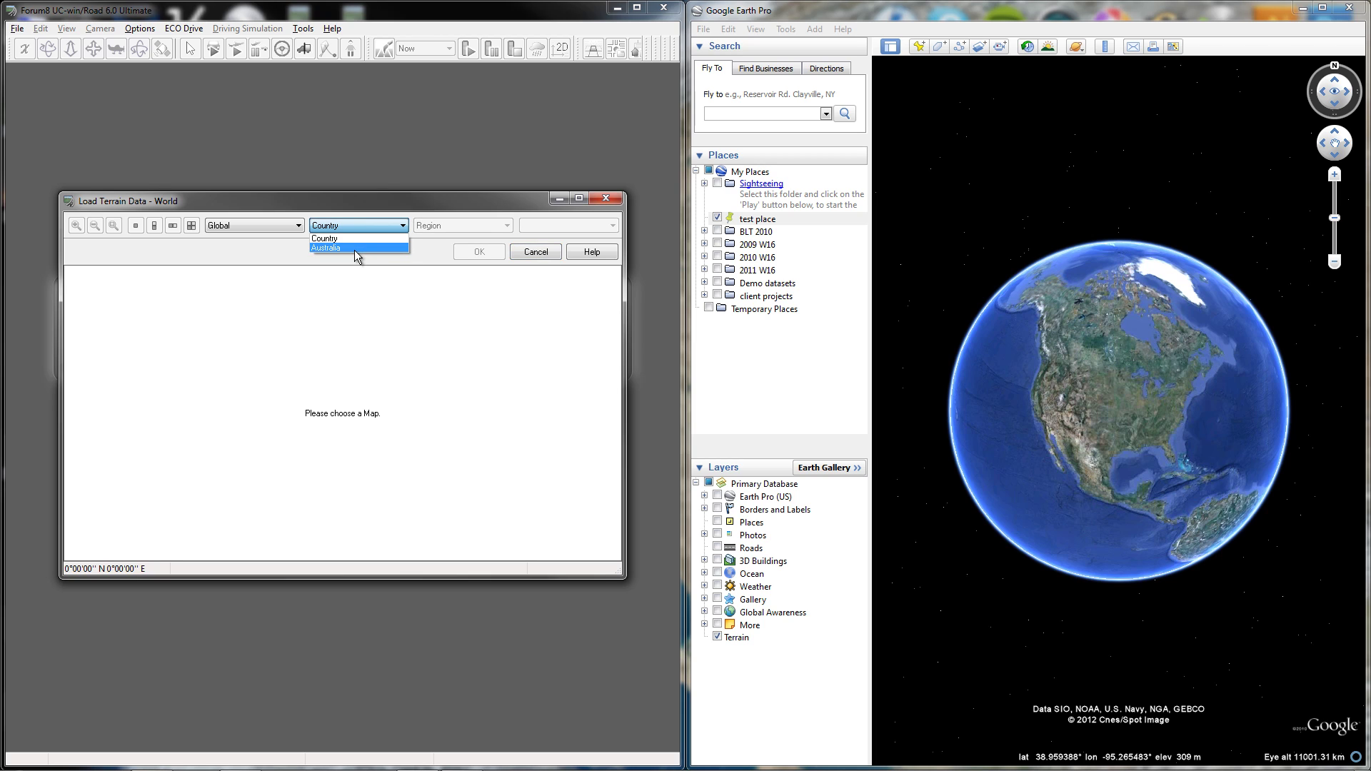
click(354, 247)
click(440, 227)
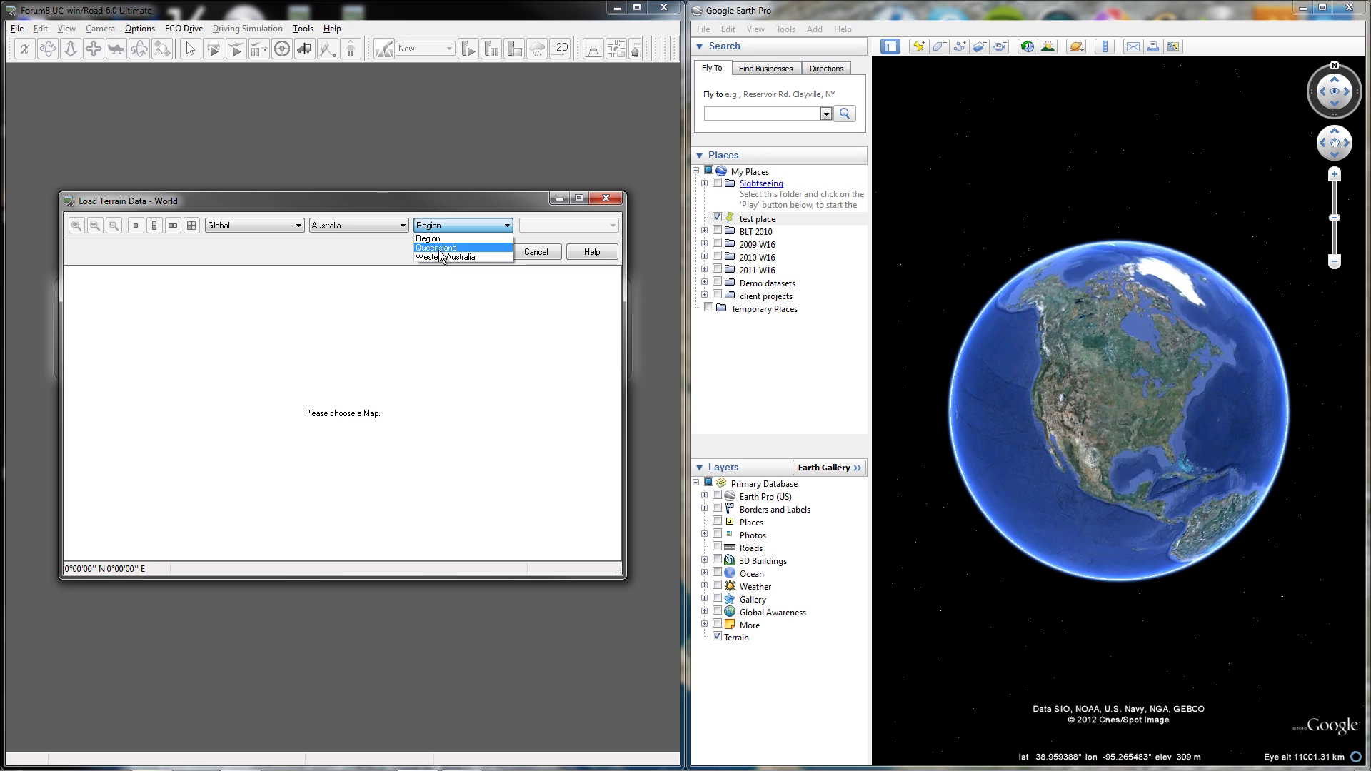
click(439, 249)
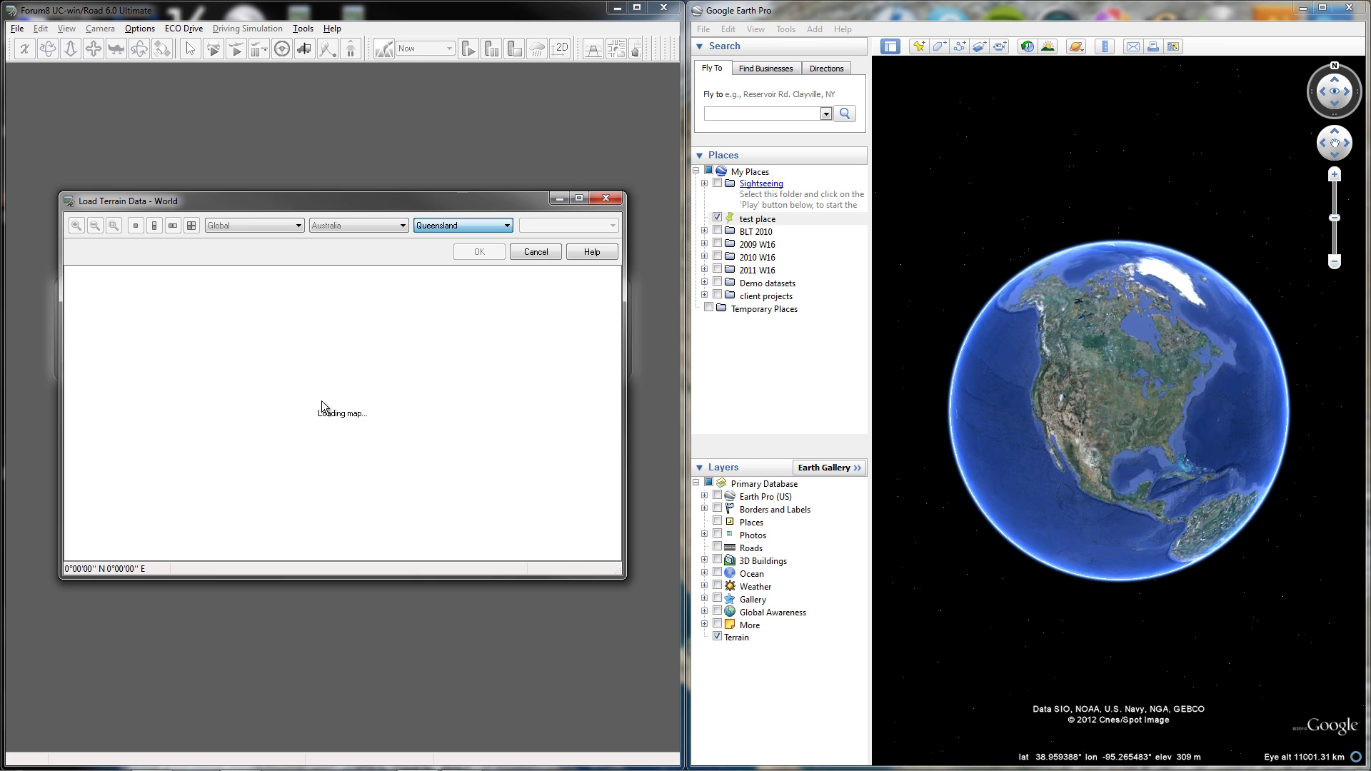
Step: Fly the Google Earth globe to the test place placemark and adjust the zoom
click(832, 217)
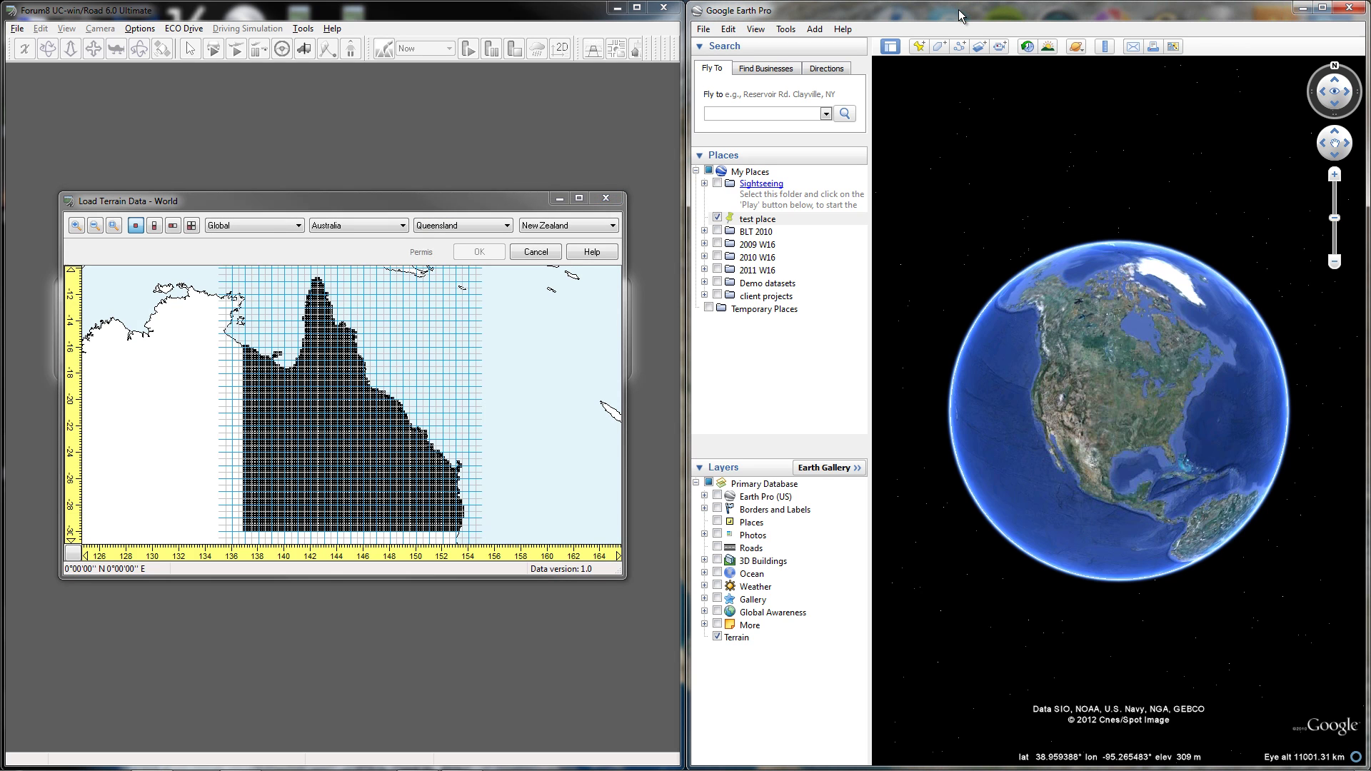
double_click(770, 219)
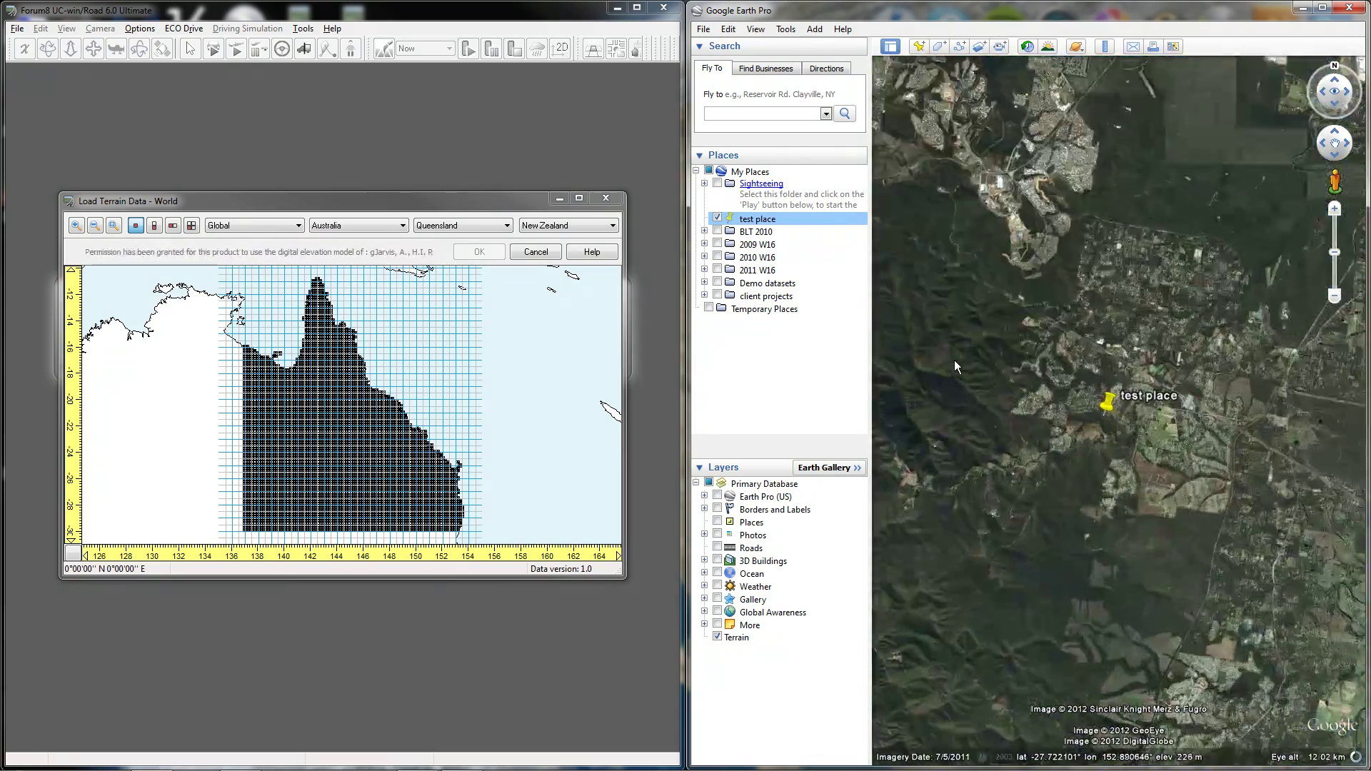
scroll(1089, 425, down, 3)
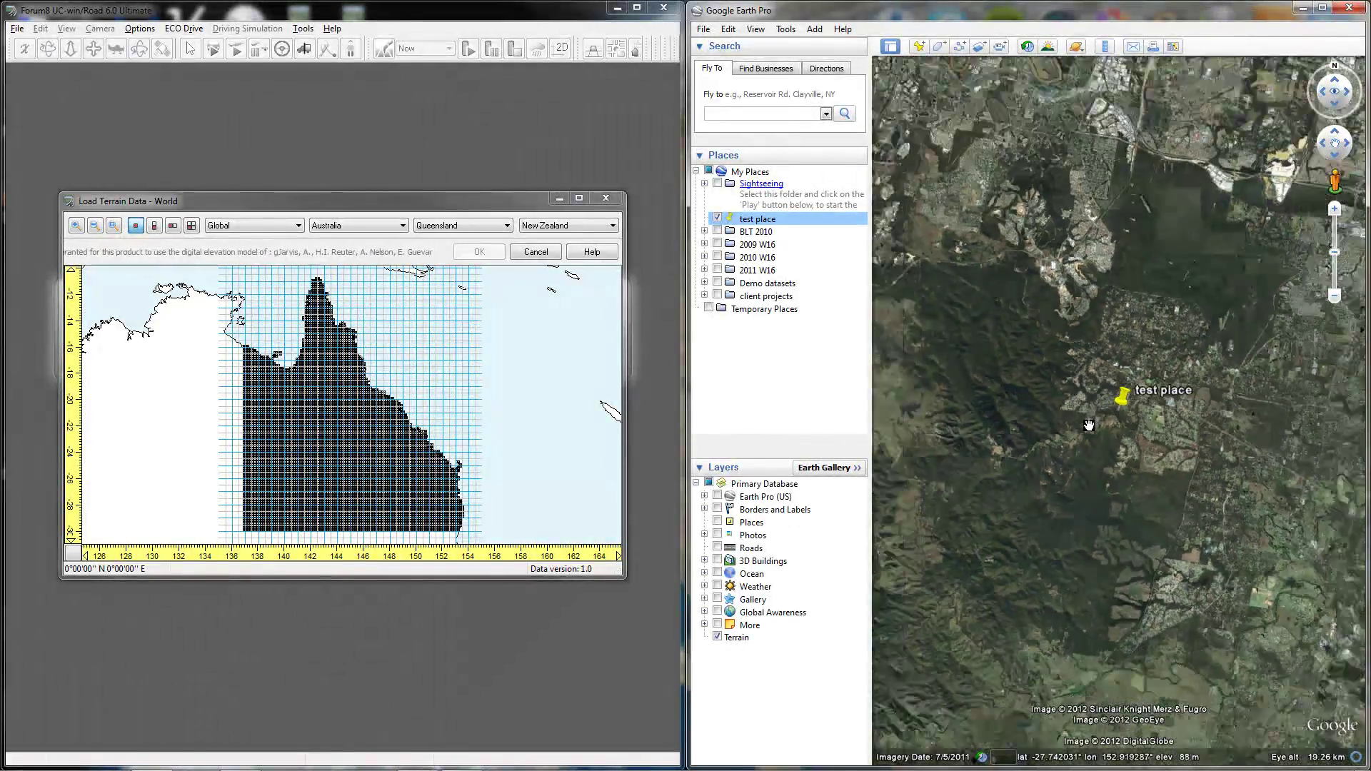
scroll(1088, 426, down, 5)
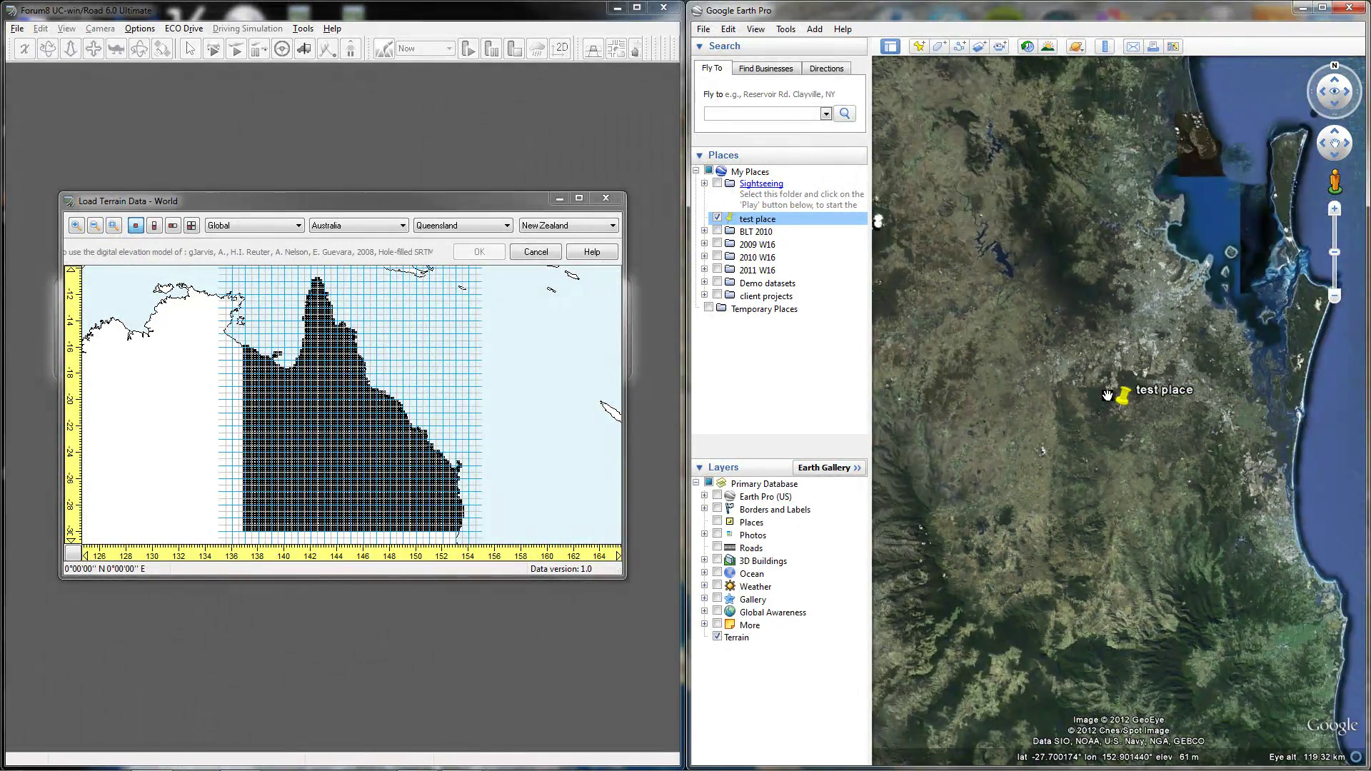
scroll(1108, 394, up, 3)
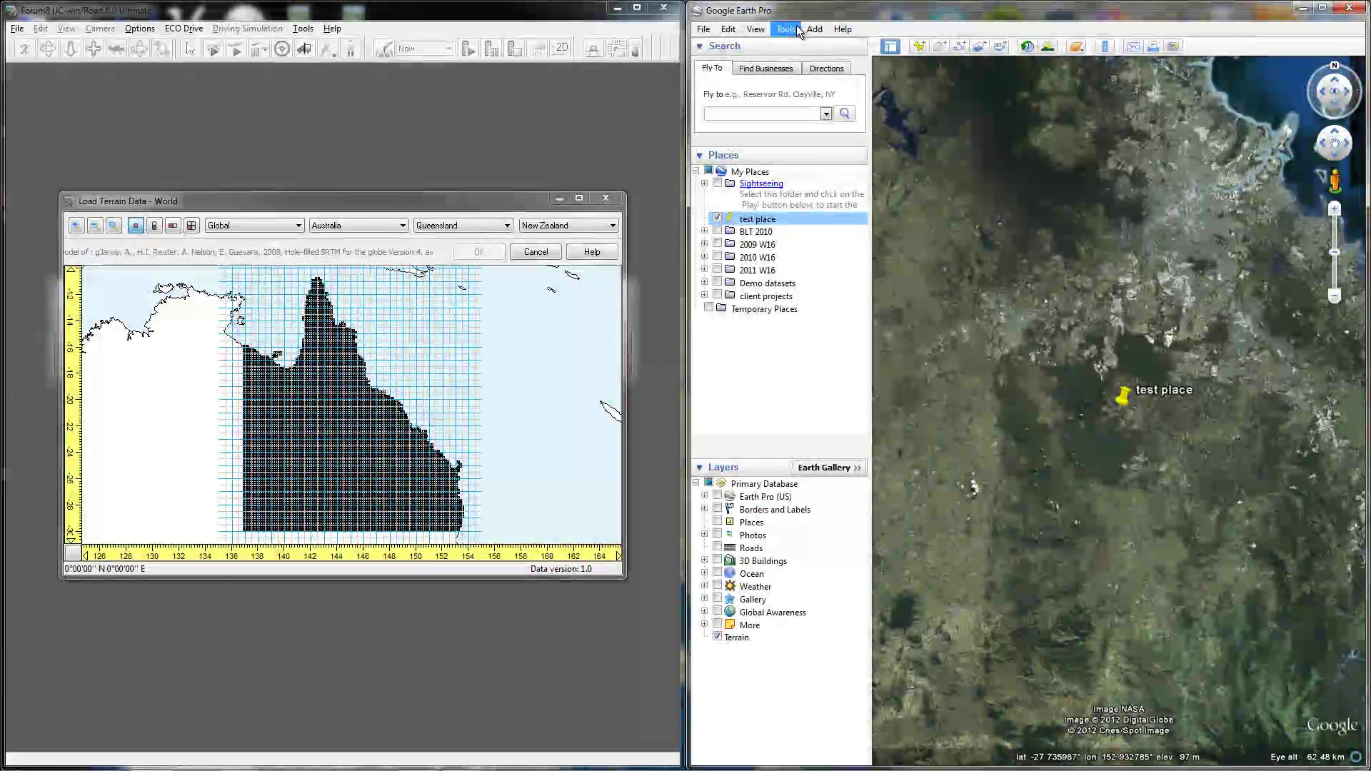
Step: Show the test place properties (latitude -27.736148°, longitude 152.932299°) and move the dialog aside
right_click(1128, 398)
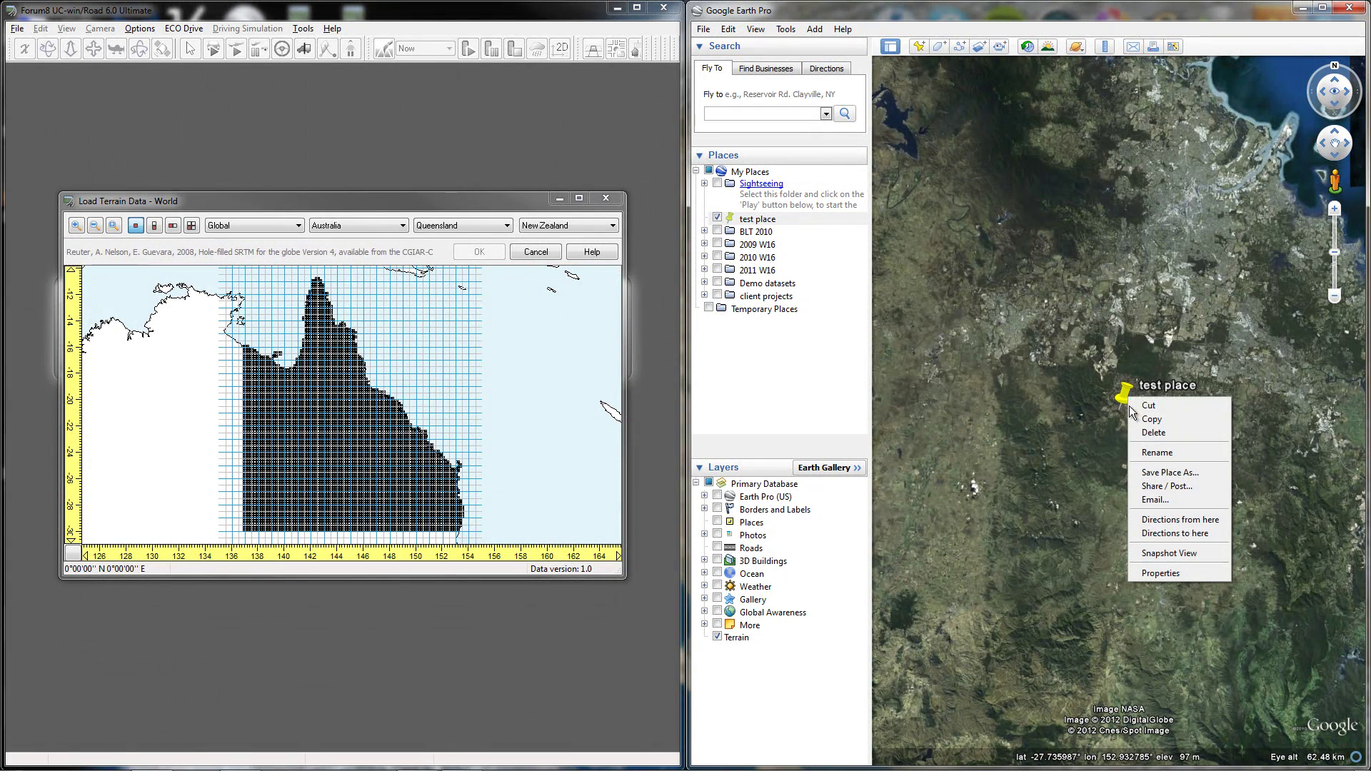
click(1164, 576)
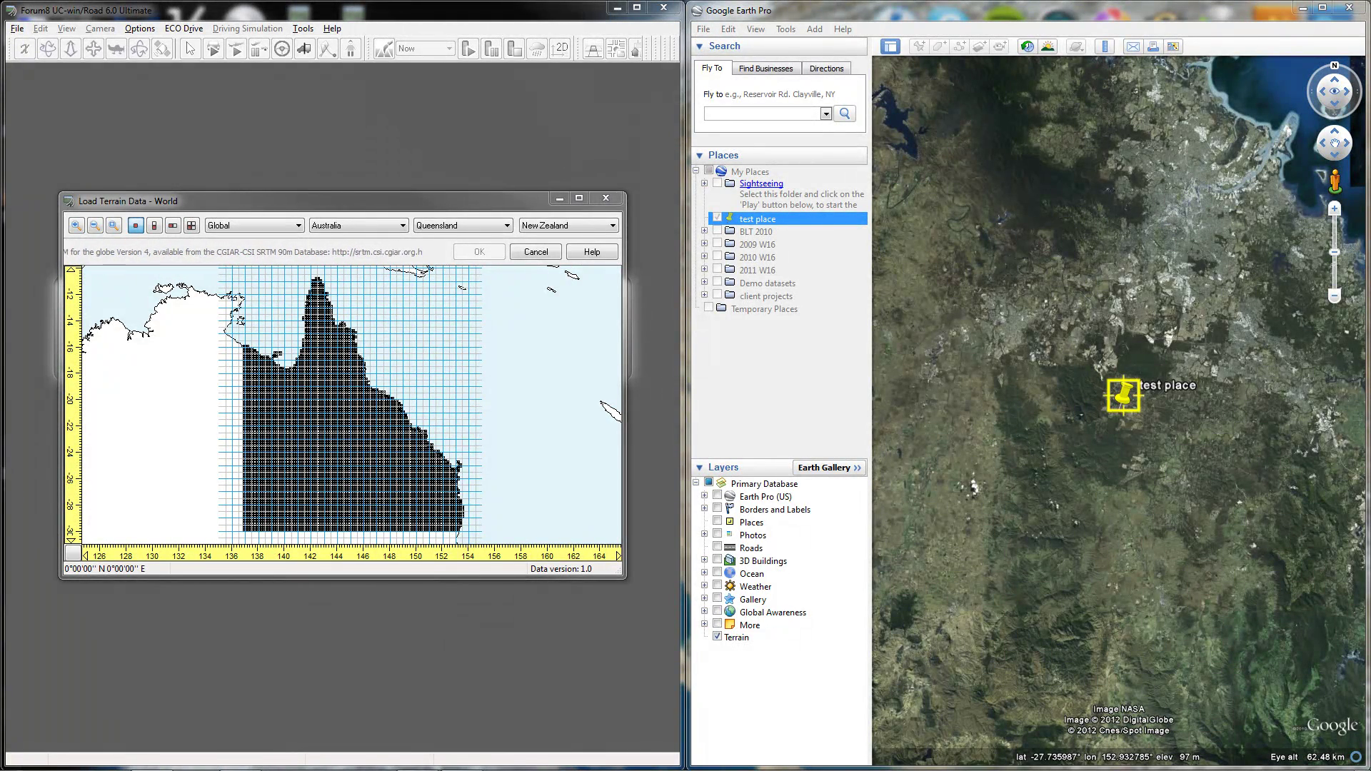
drag(1104, 166, 1042, 237)
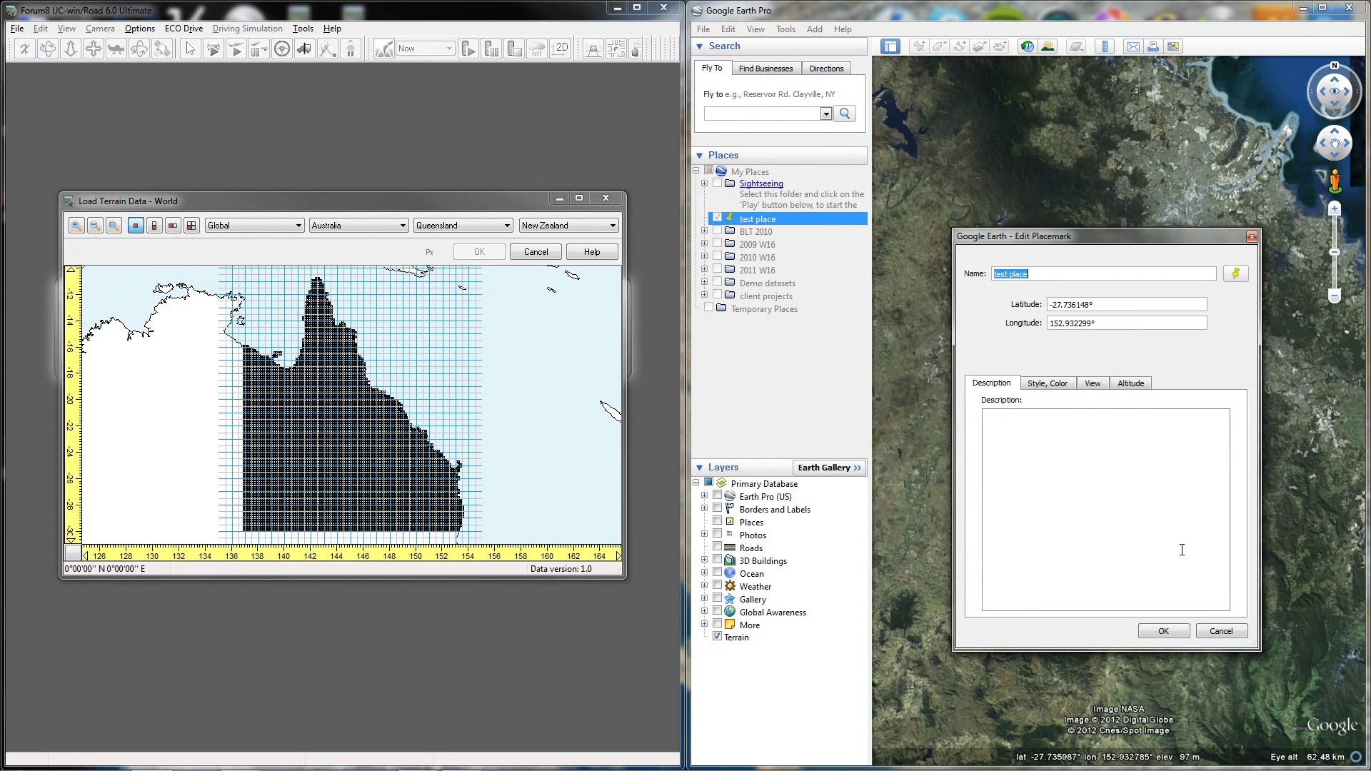
click(1158, 633)
click(785, 29)
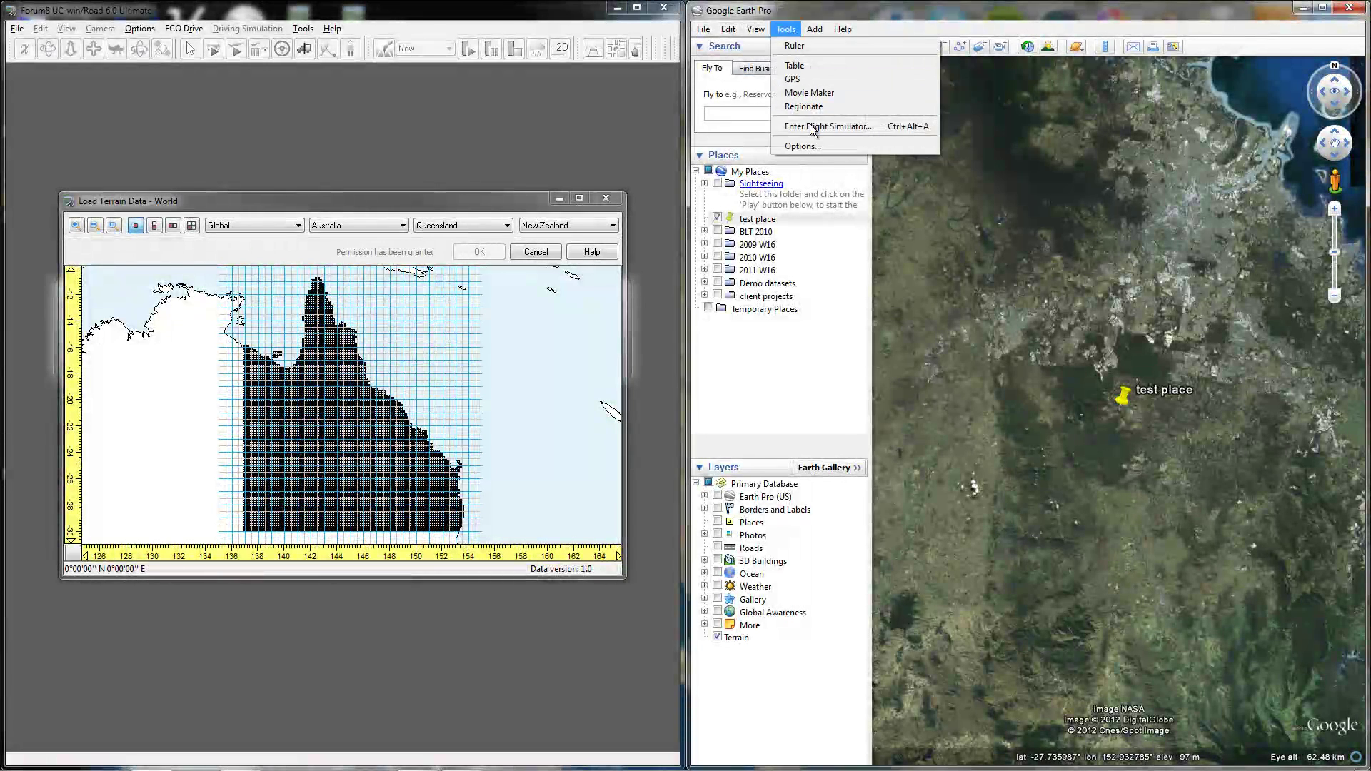
click(813, 145)
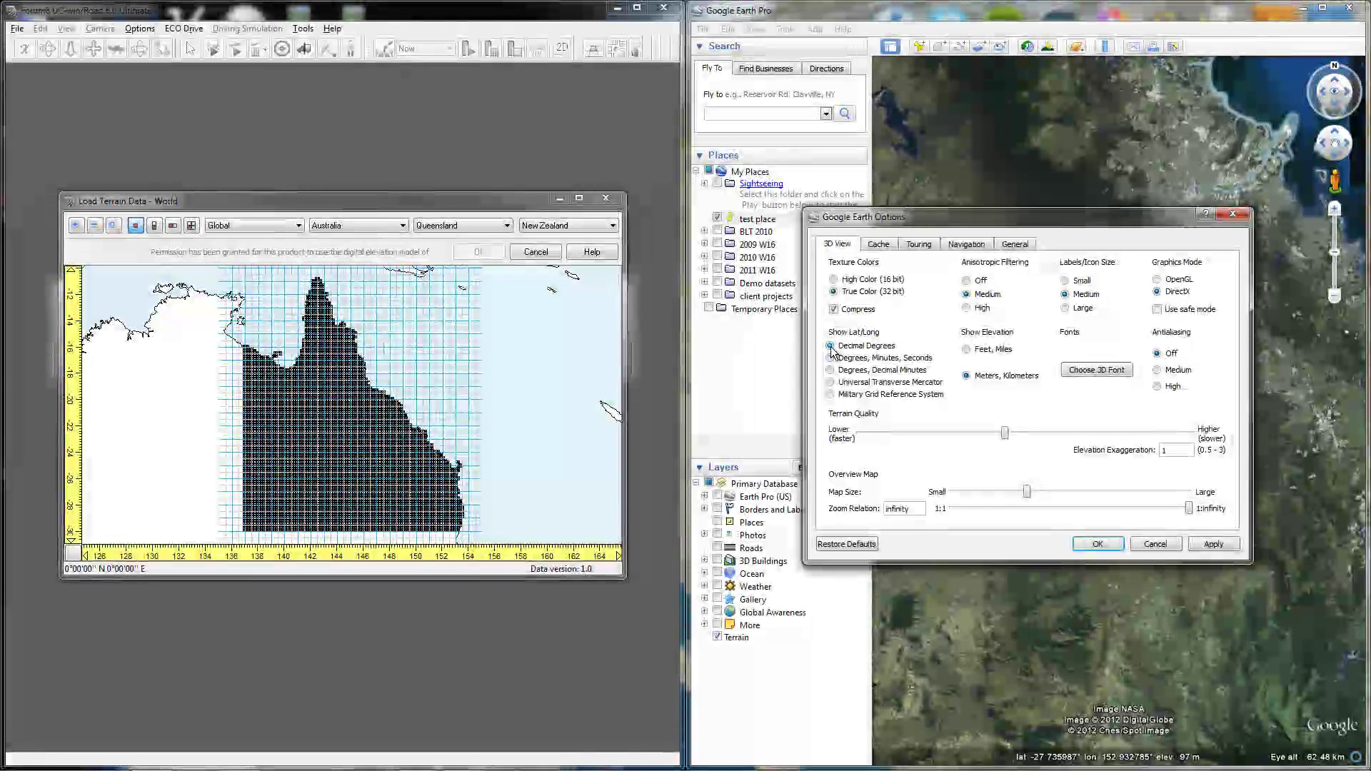
click(1086, 543)
right_click(1123, 395)
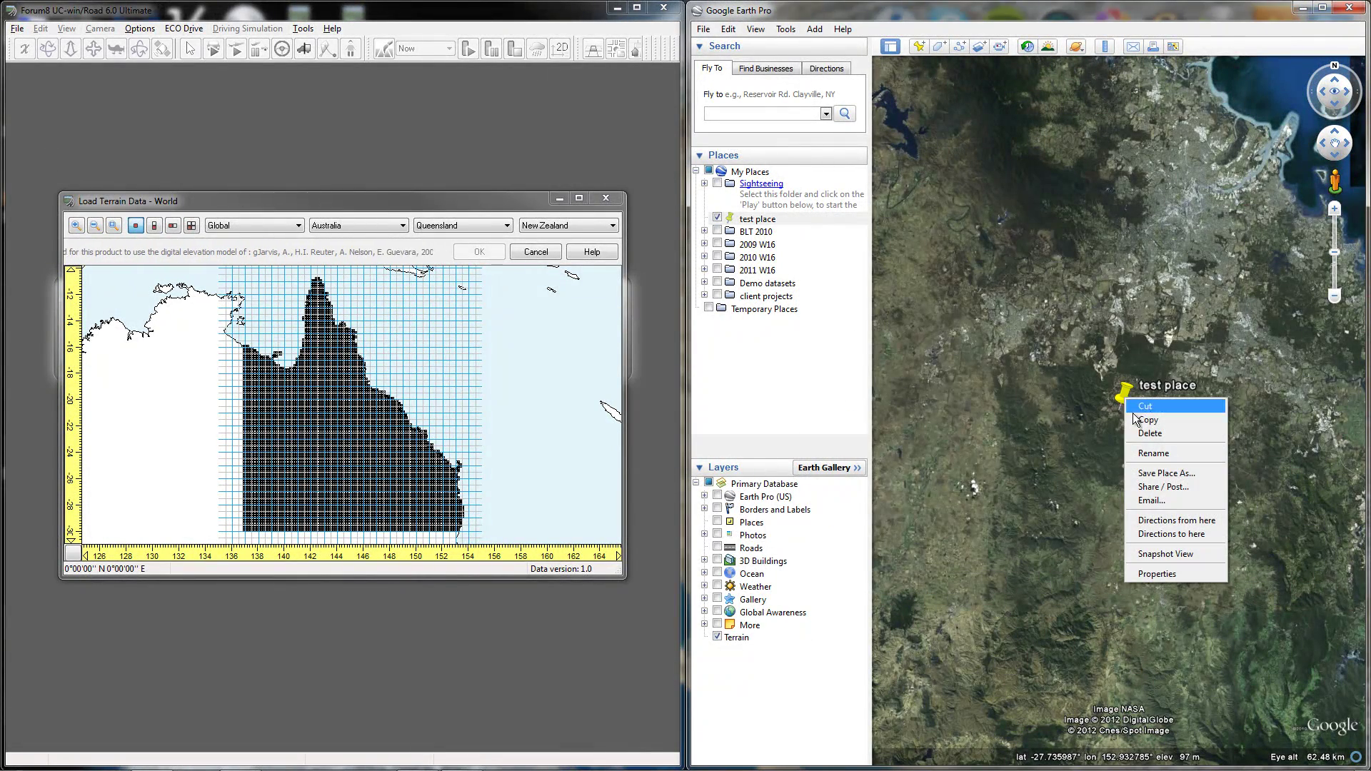
click(1163, 574)
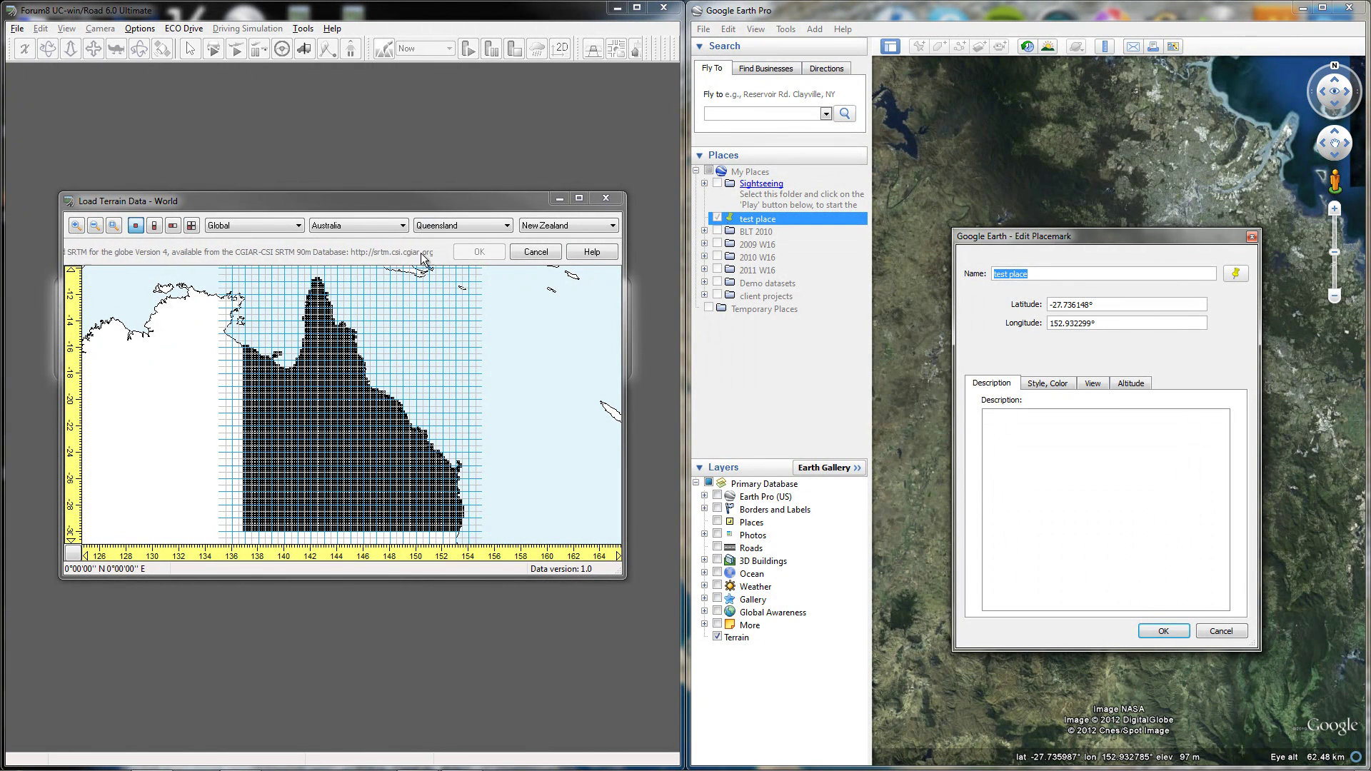
Step: Maximize the Load Terrain Data window and zoom into Queensland's southeast coast tile grid
double_click(375, 200)
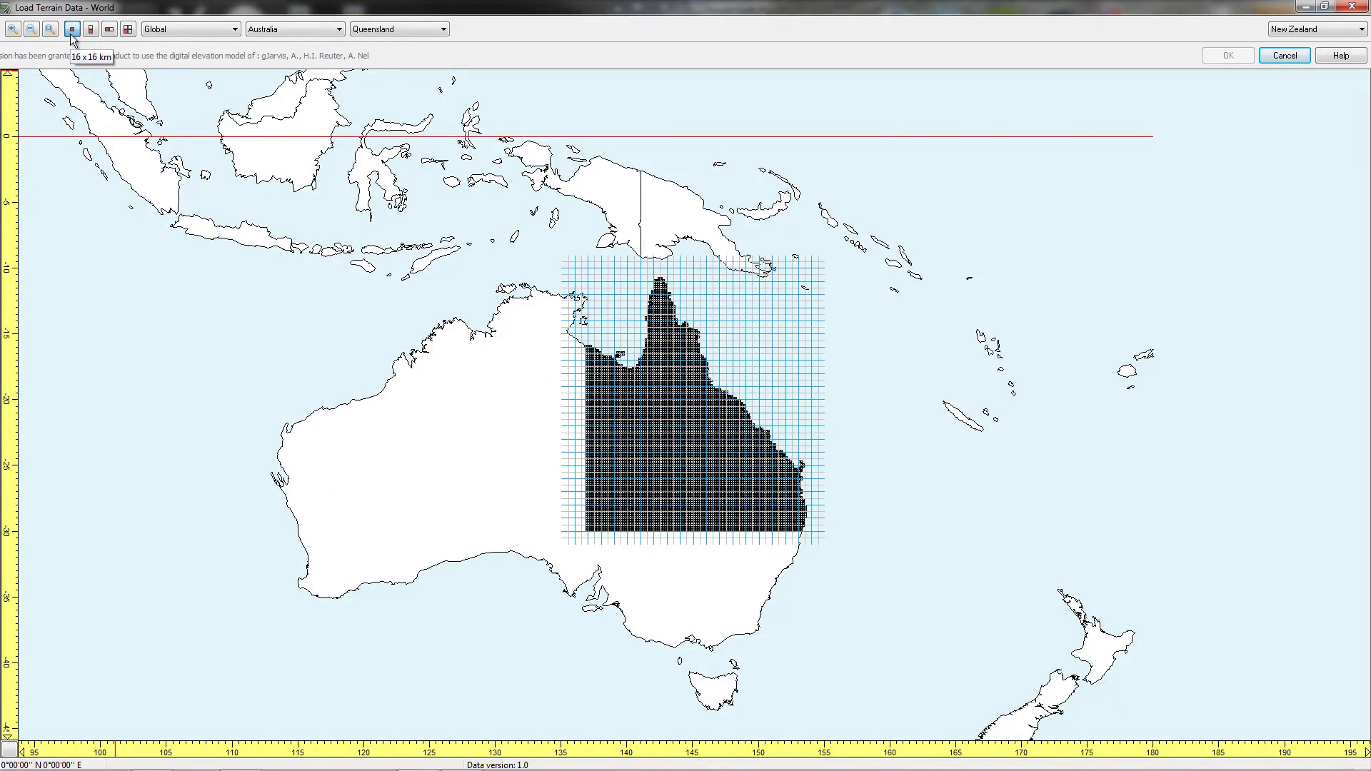
scroll(627, 388, up, 5)
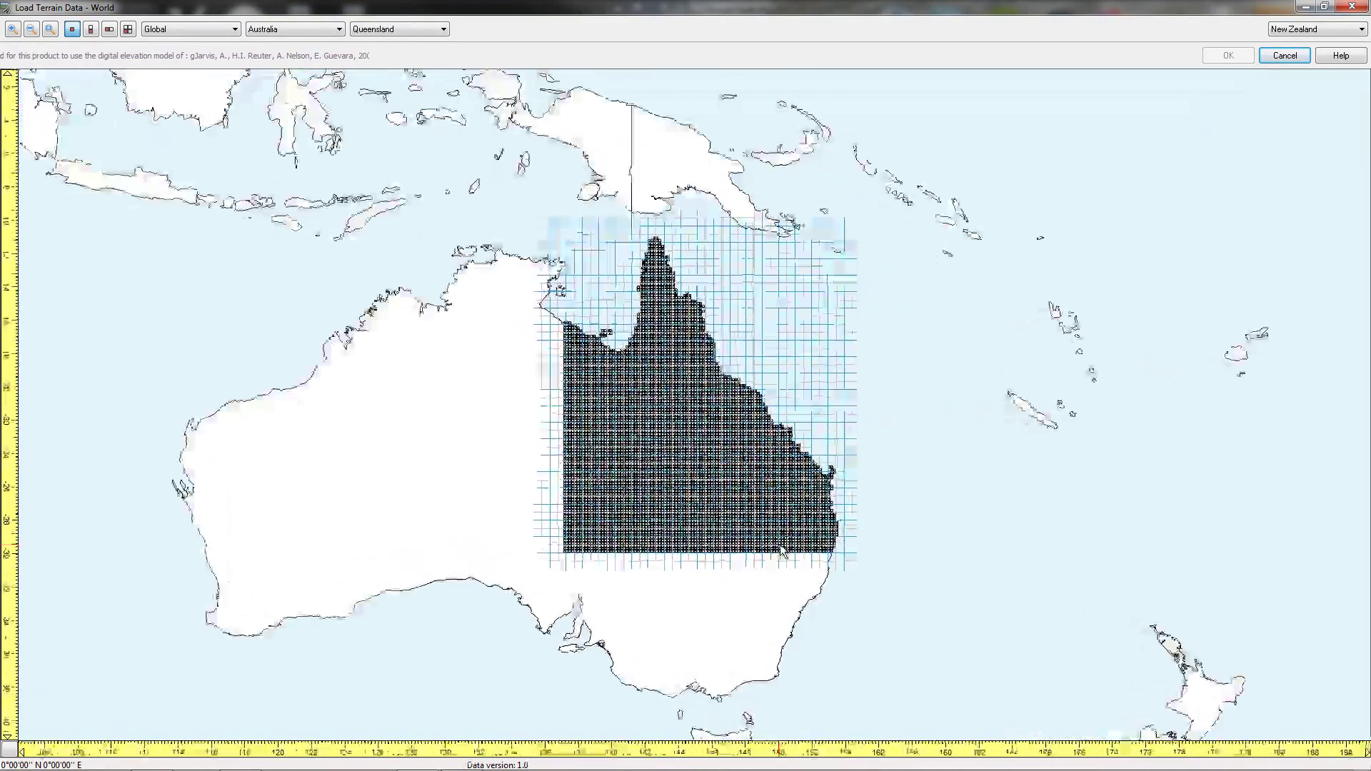
scroll(857, 543, up, 5)
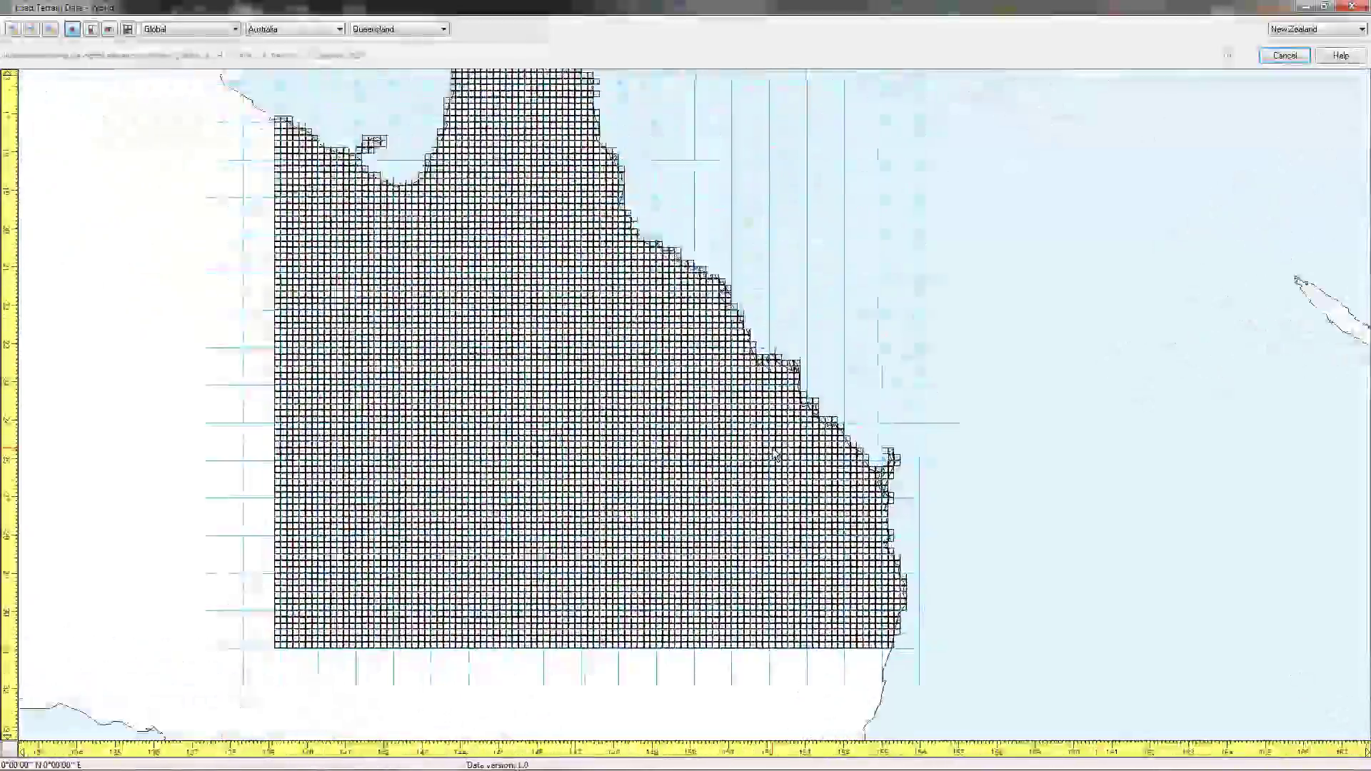
scroll(791, 455, up, 3)
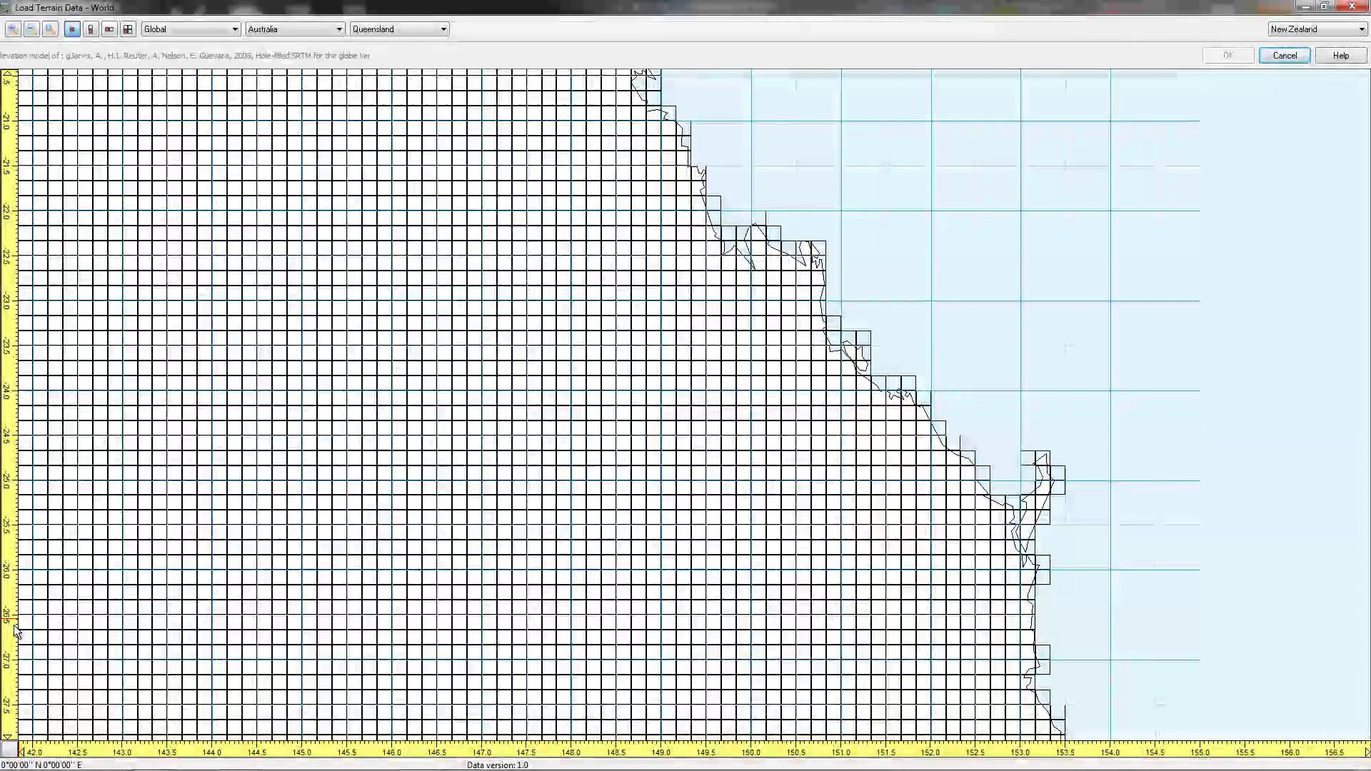
scroll(119, 752, down, 3)
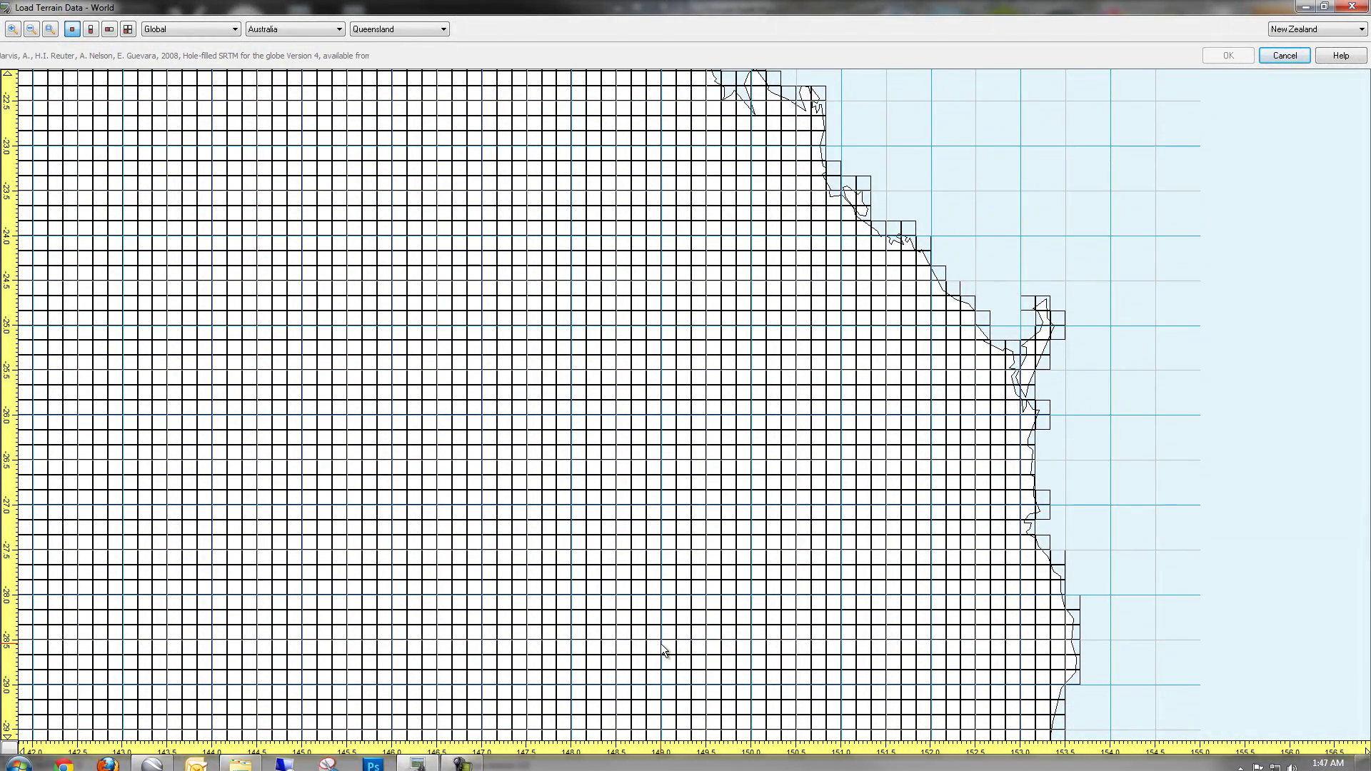
scroll(727, 748, right, 2)
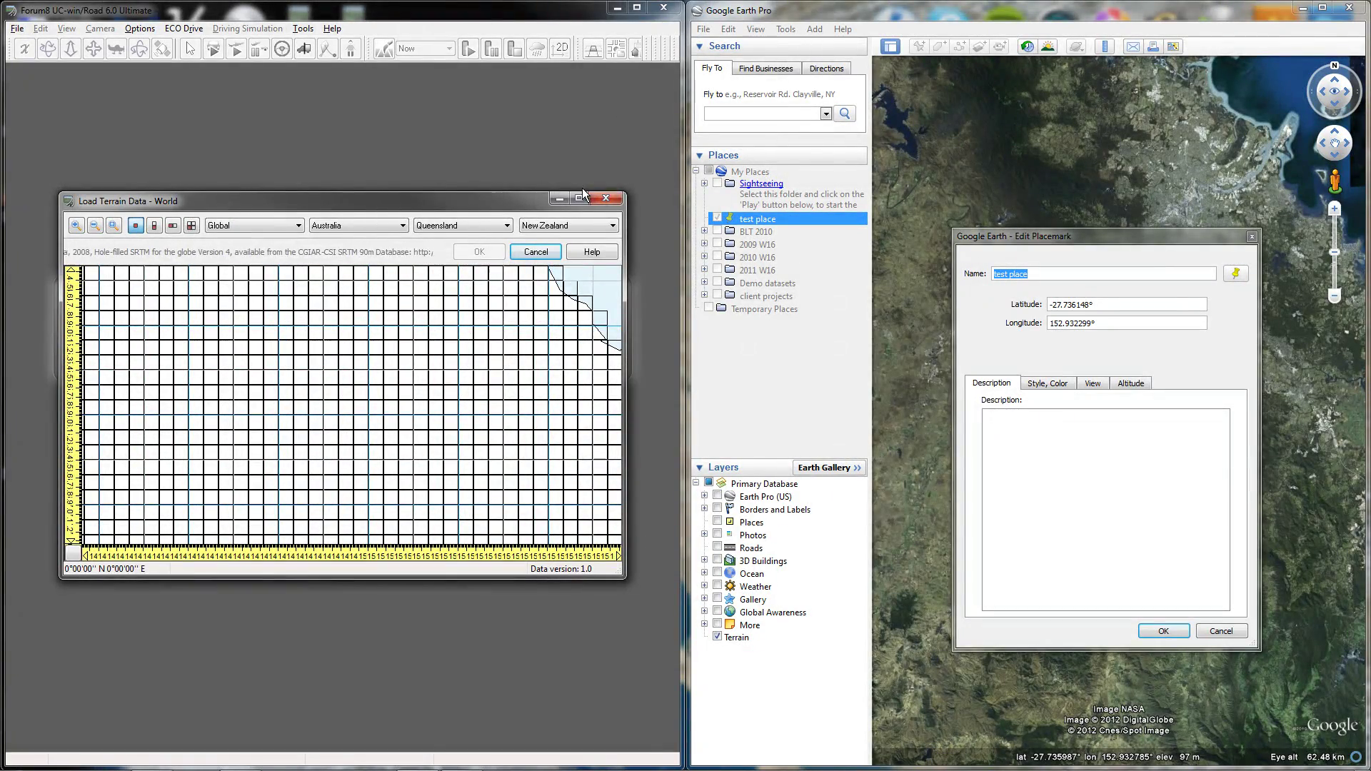
Step: Enlarge the terrain map and pan and zoom toward latitude -27.7°, longitude 152.9°
drag(625, 193, 915, 21)
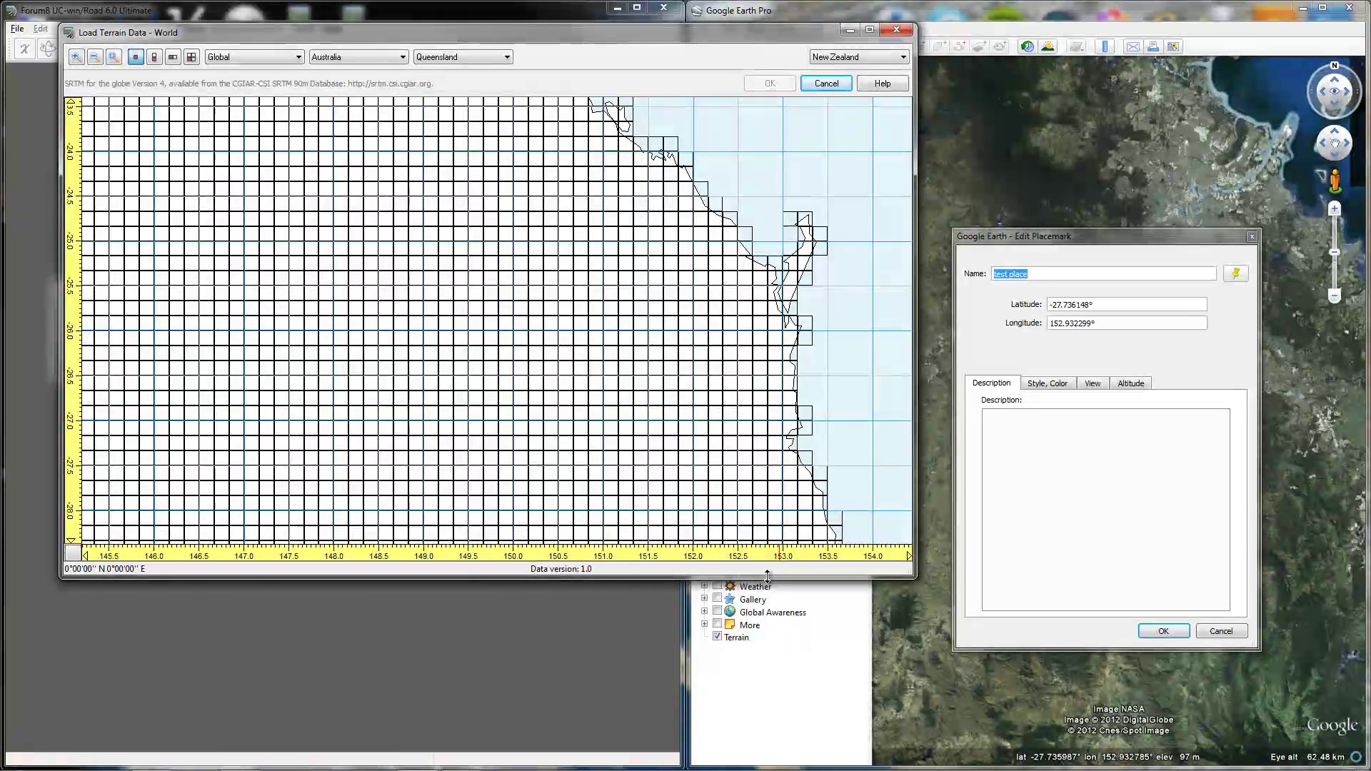
drag(768, 576, 801, 677)
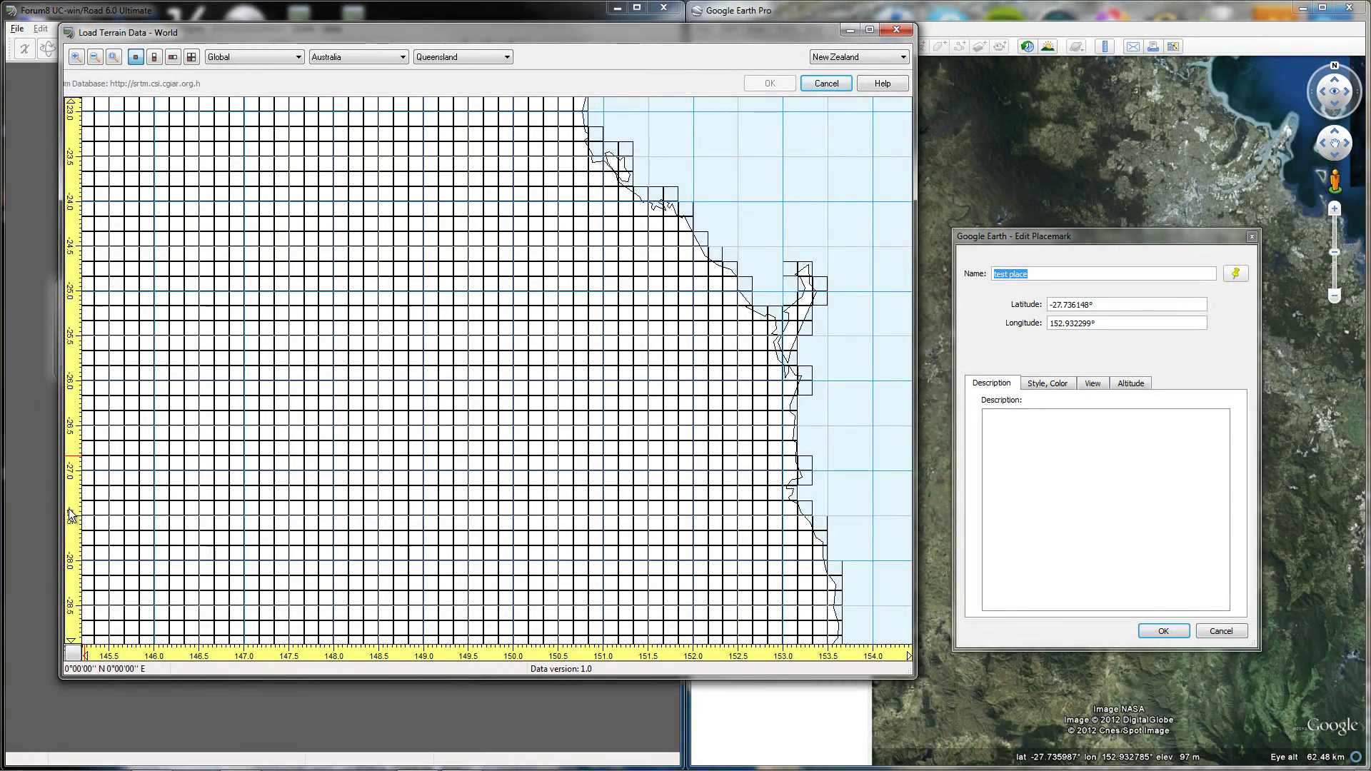
drag(72, 509, 75, 374)
scroll(114, 426, up, 3)
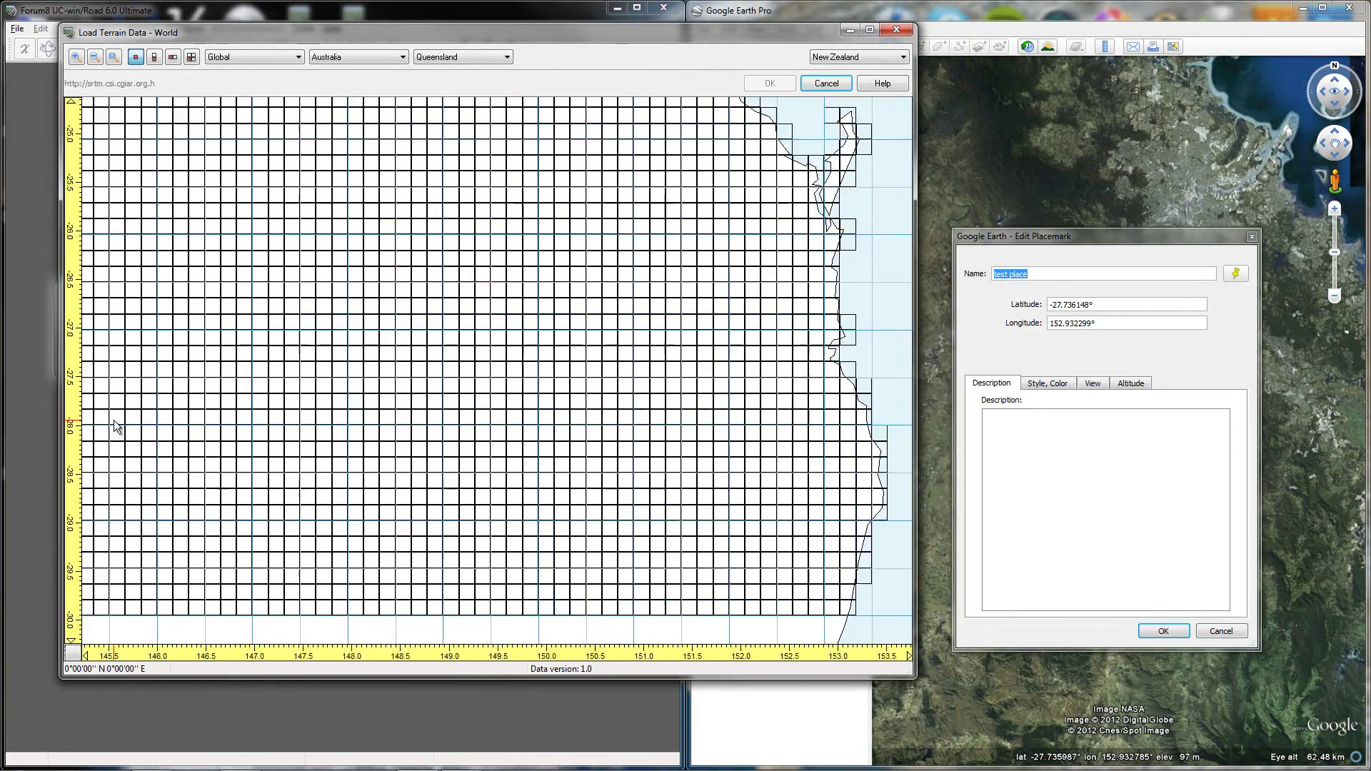
scroll(115, 427, up, 3)
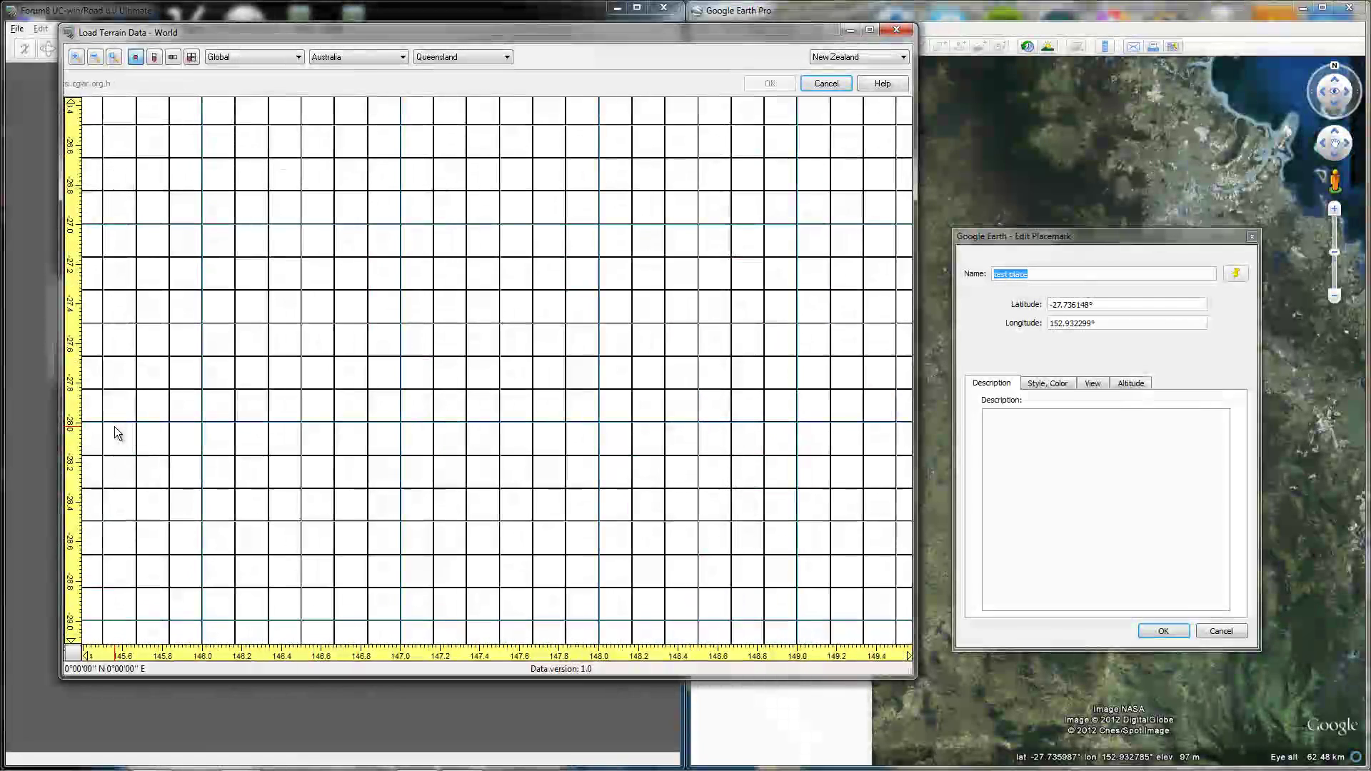
drag(71, 426, 81, 343)
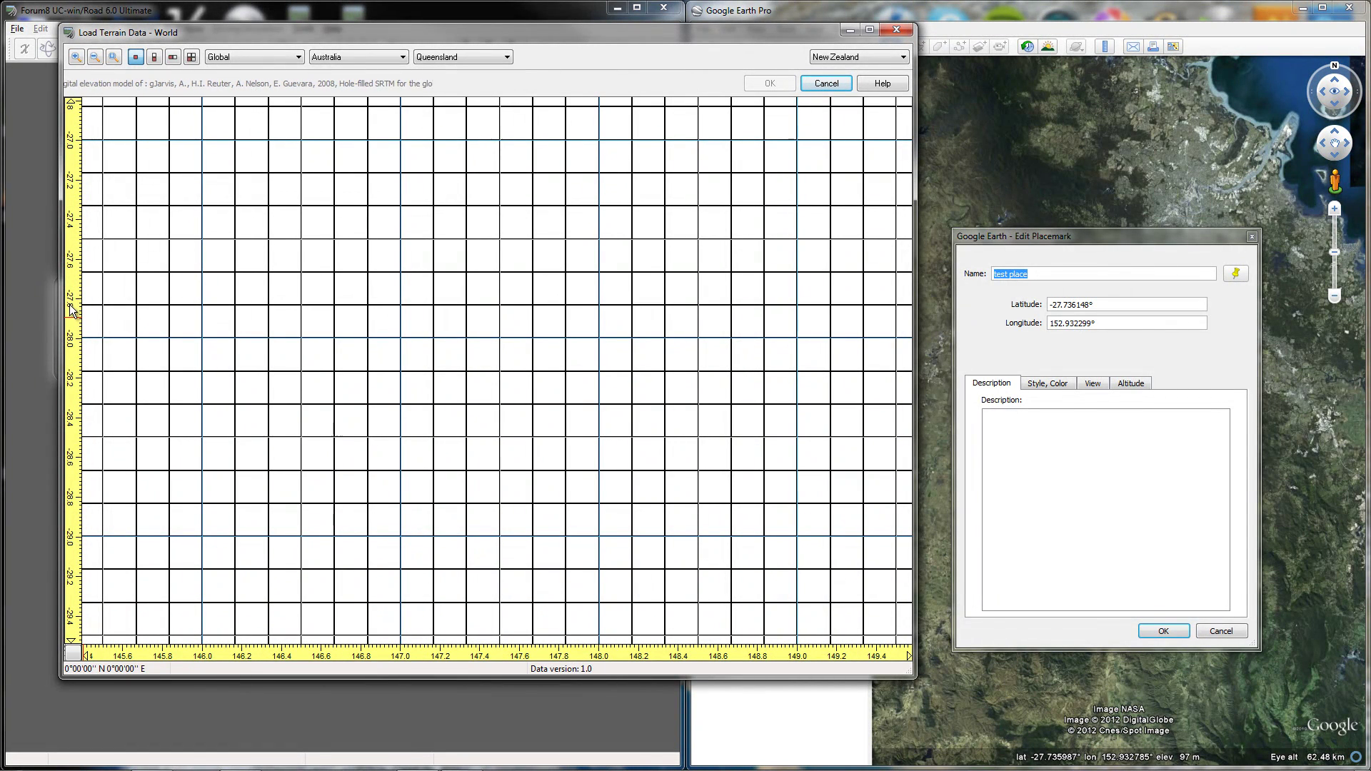
scroll(77, 325, up, 1)
scroll(77, 325, up, 3)
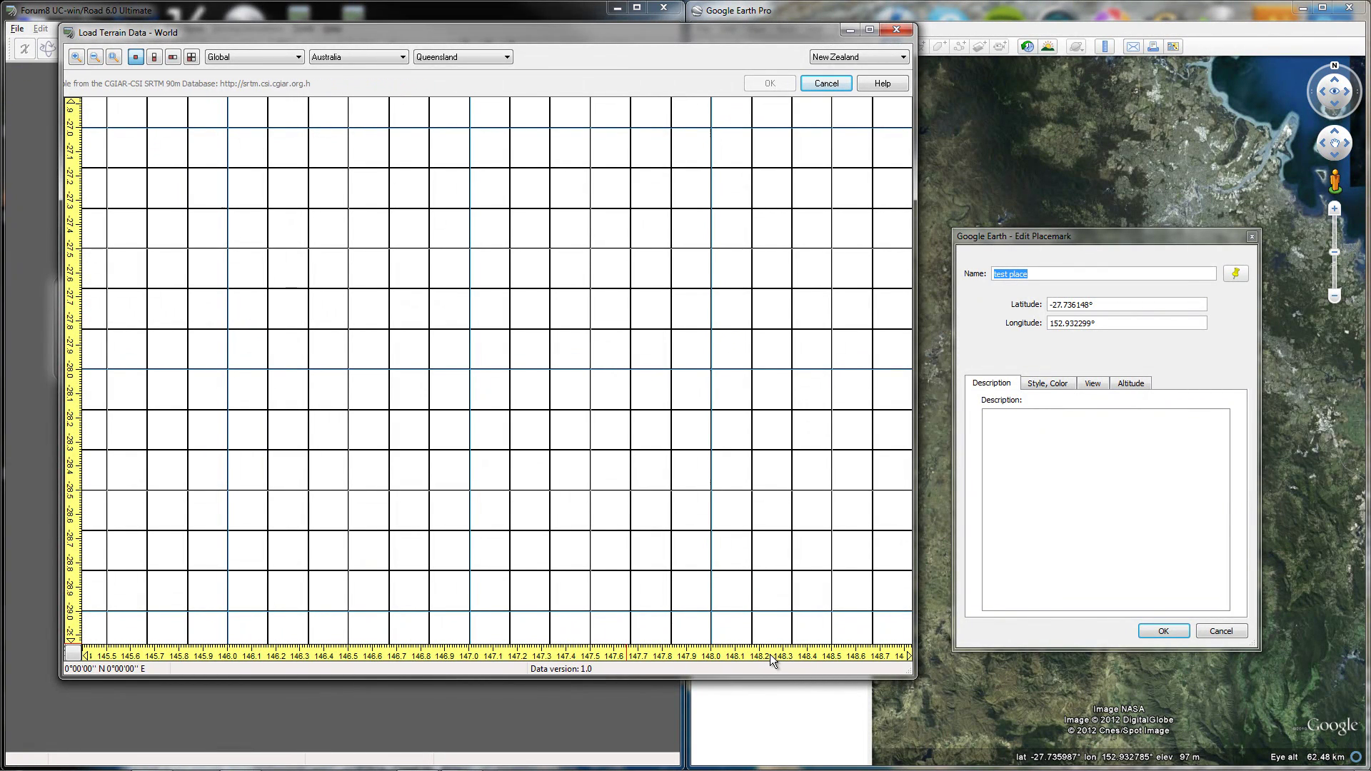
drag(770, 654, 429, 651)
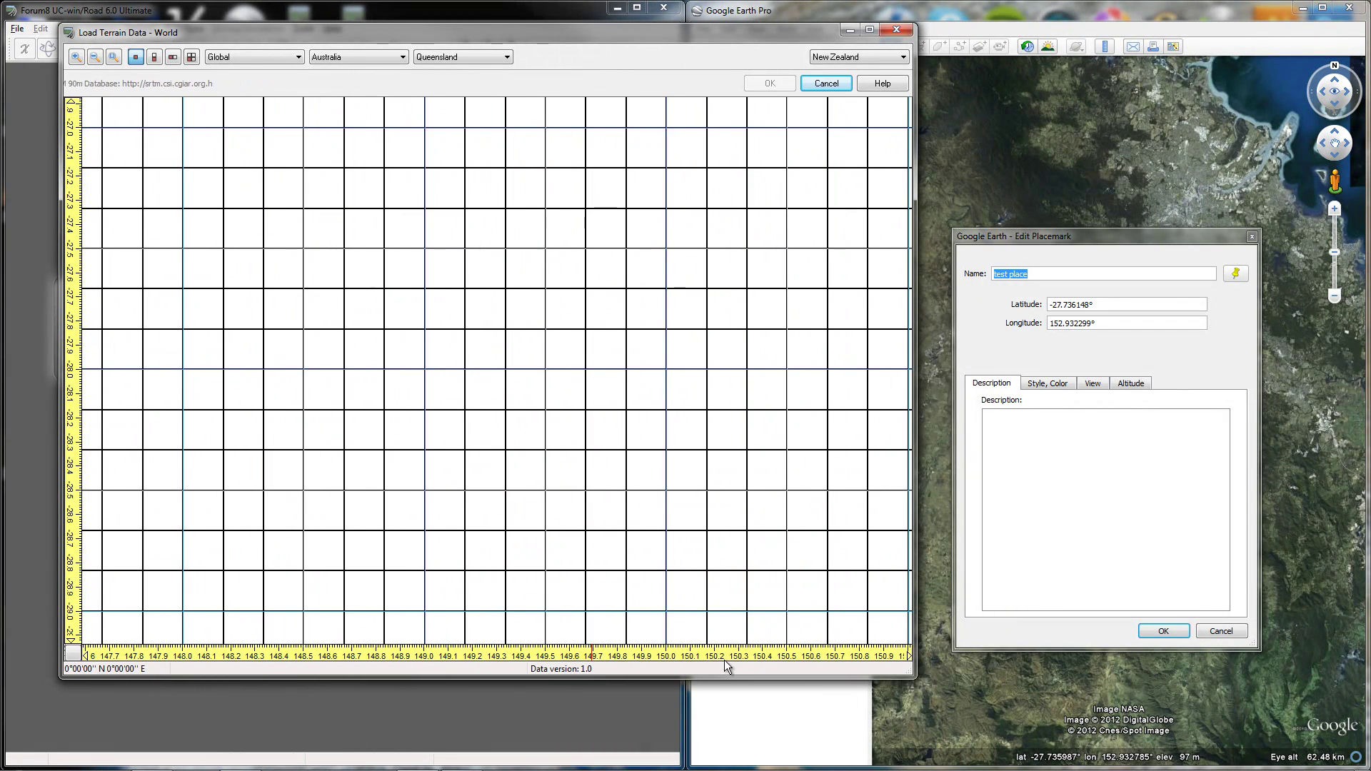
drag(680, 657, 520, 653)
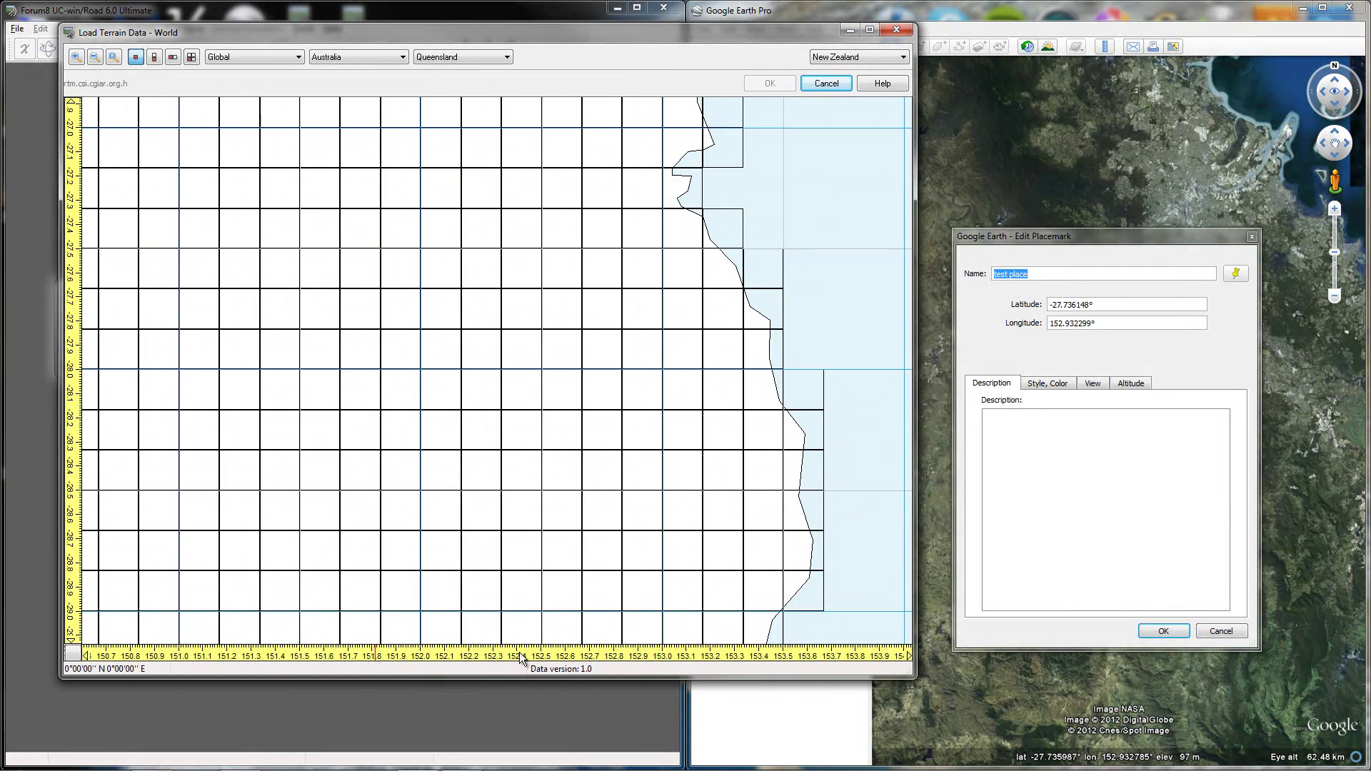
Step: Load the 27°40'–27°50'S, 152°50'–153°00'E tile with location Queensland, Australia
click(637, 316)
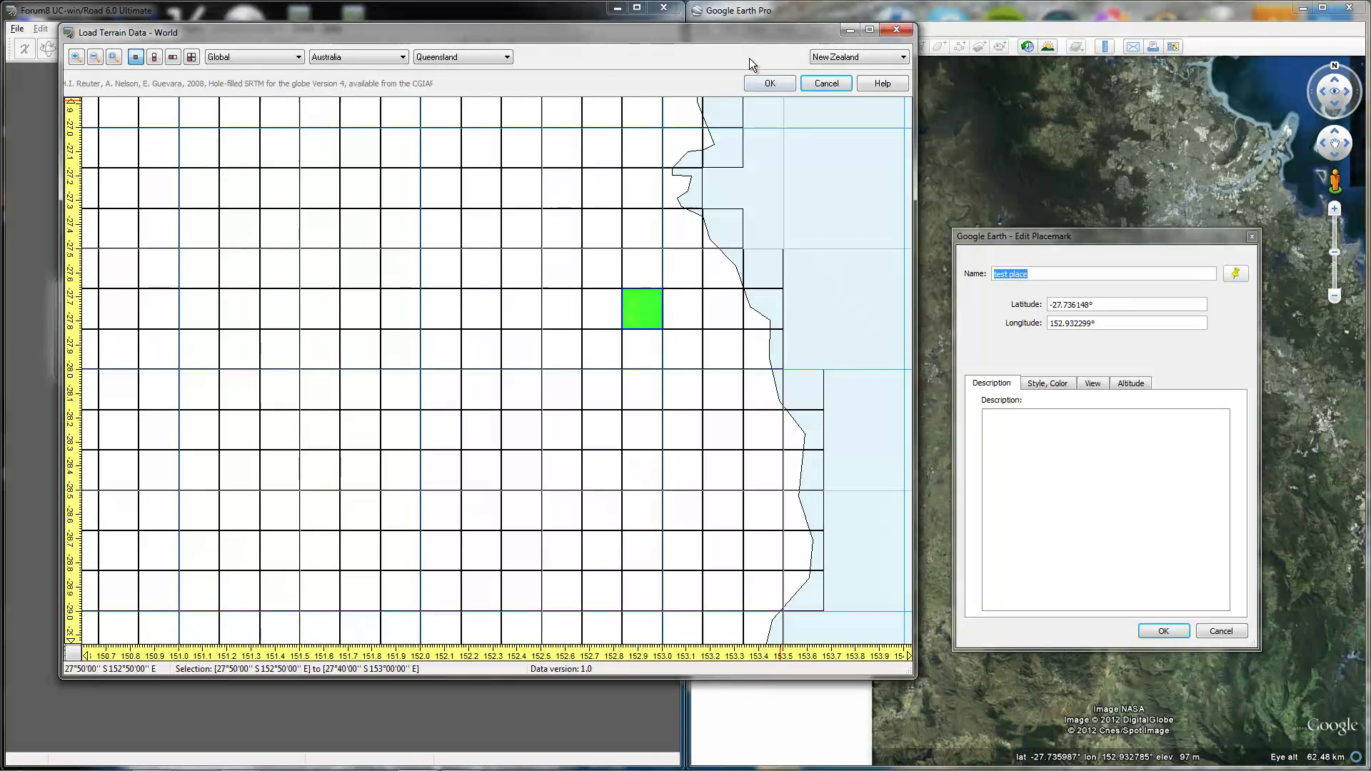
click(837, 60)
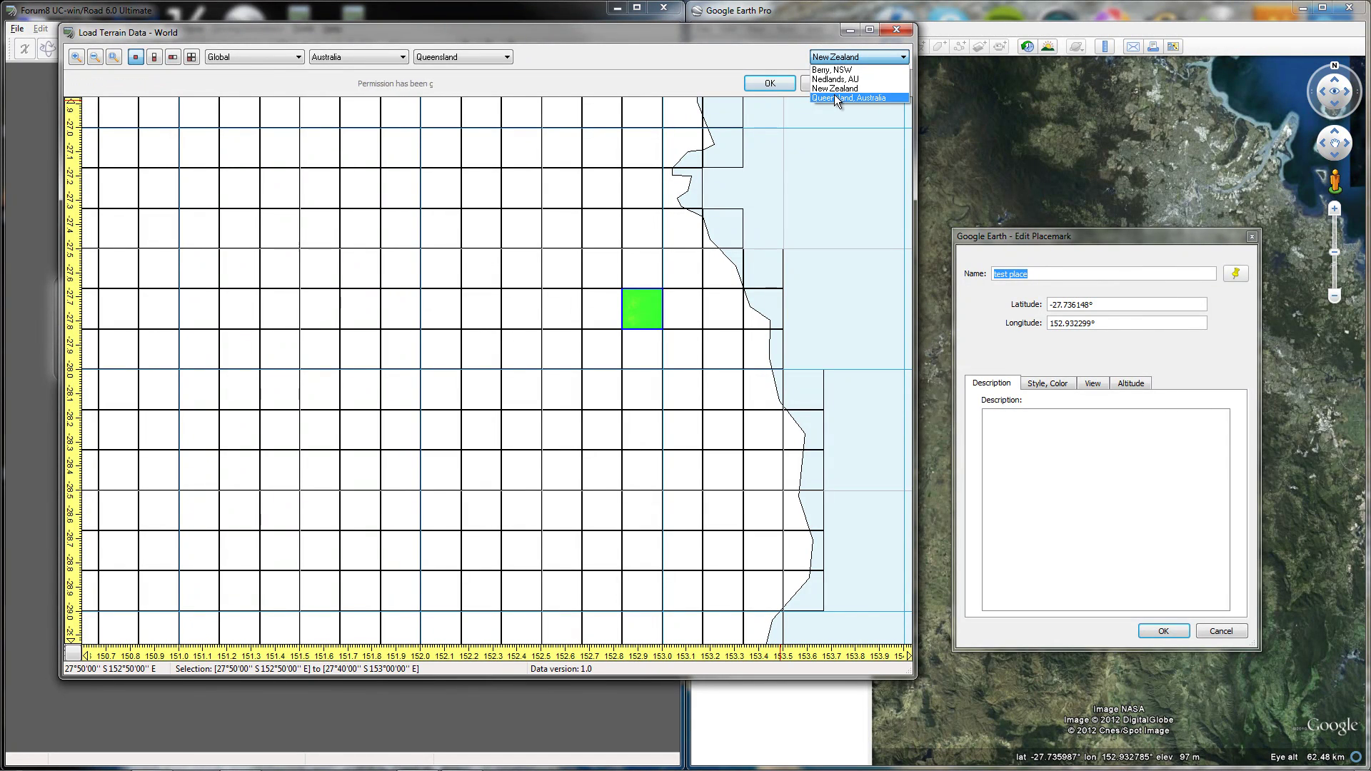
click(836, 97)
click(835, 97)
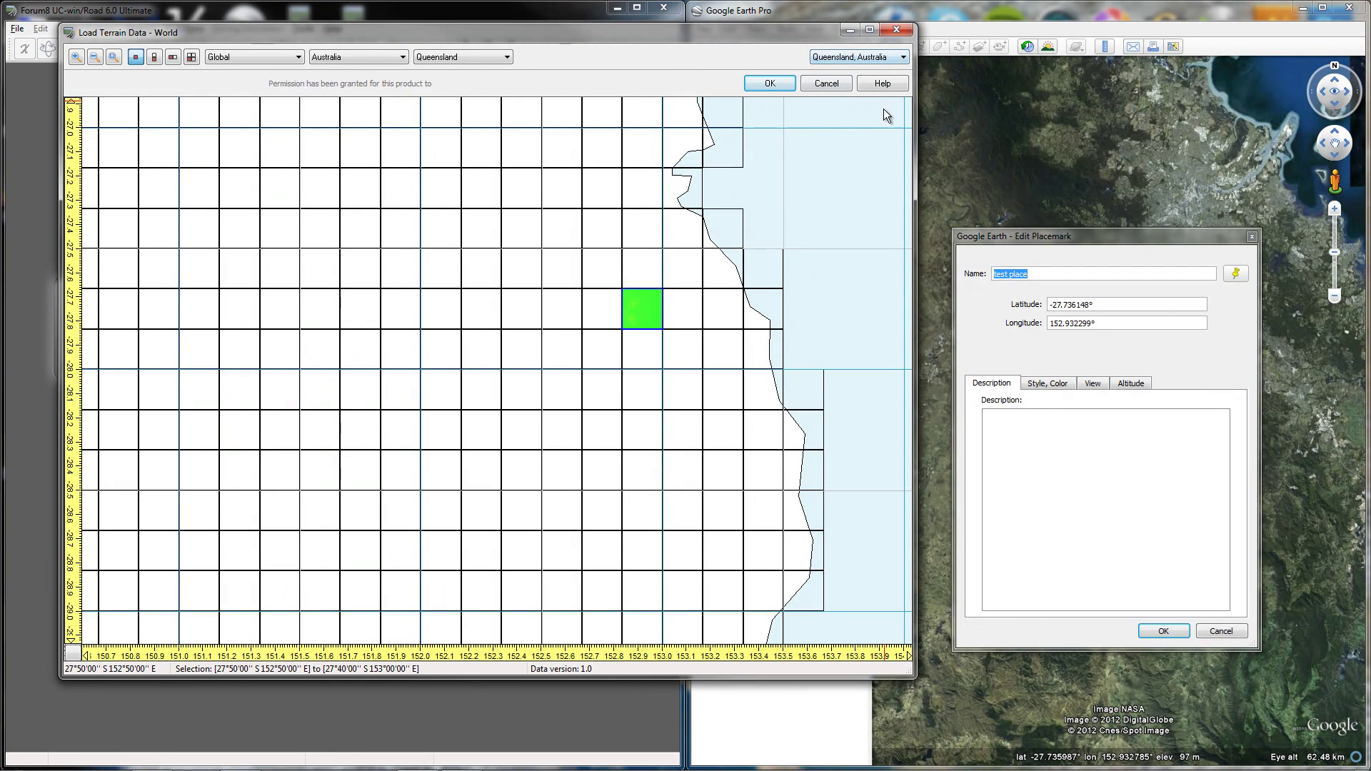
click(770, 84)
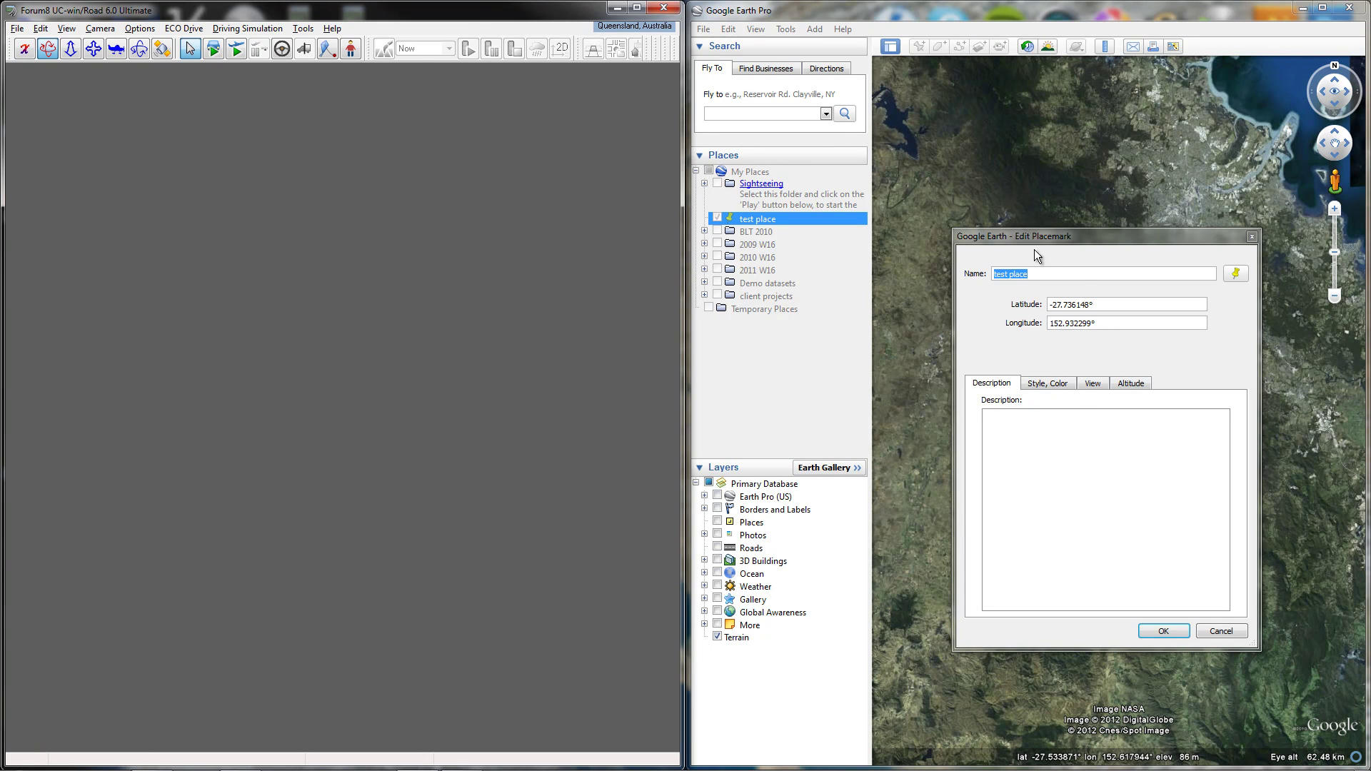
Step: Close Edit Placemark, zoom in on the test place pin, and hide the Sidebar
click(1252, 236)
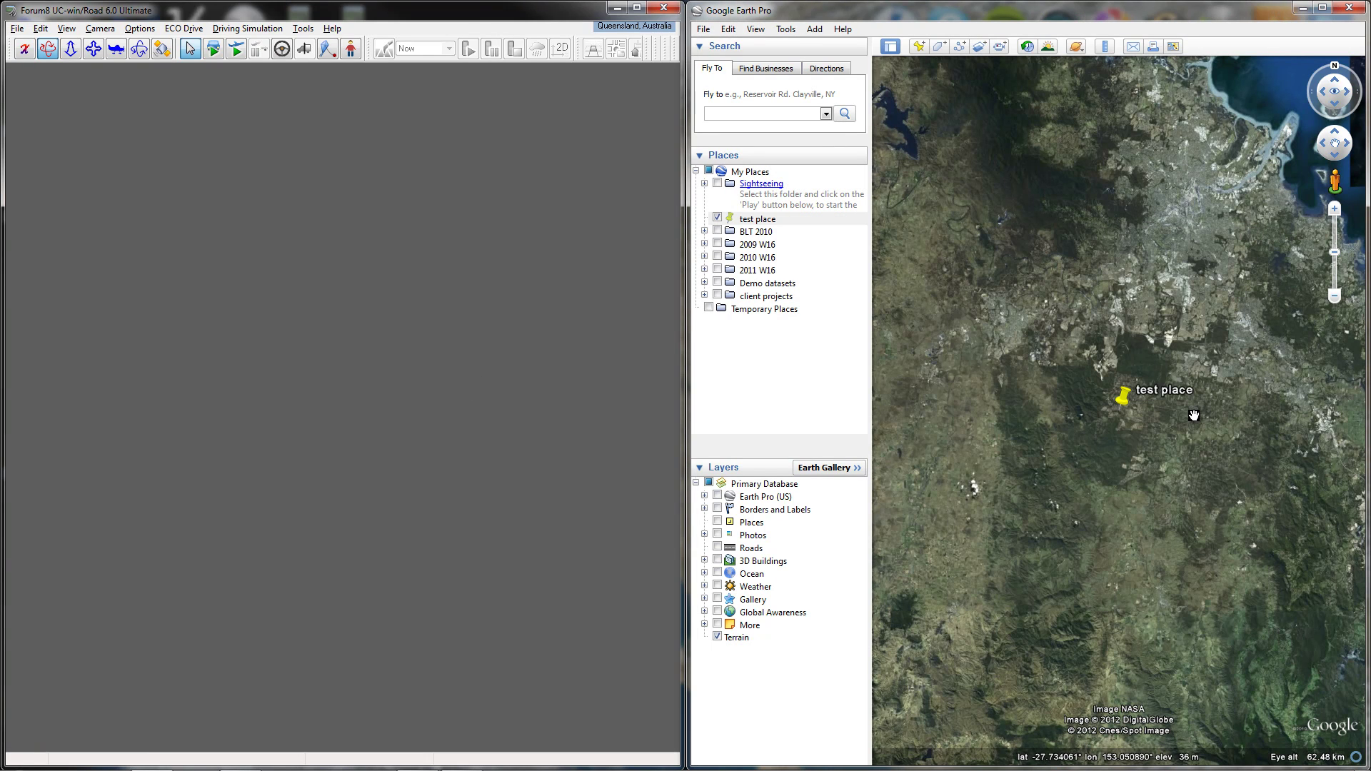
scroll(1171, 436, up, 2)
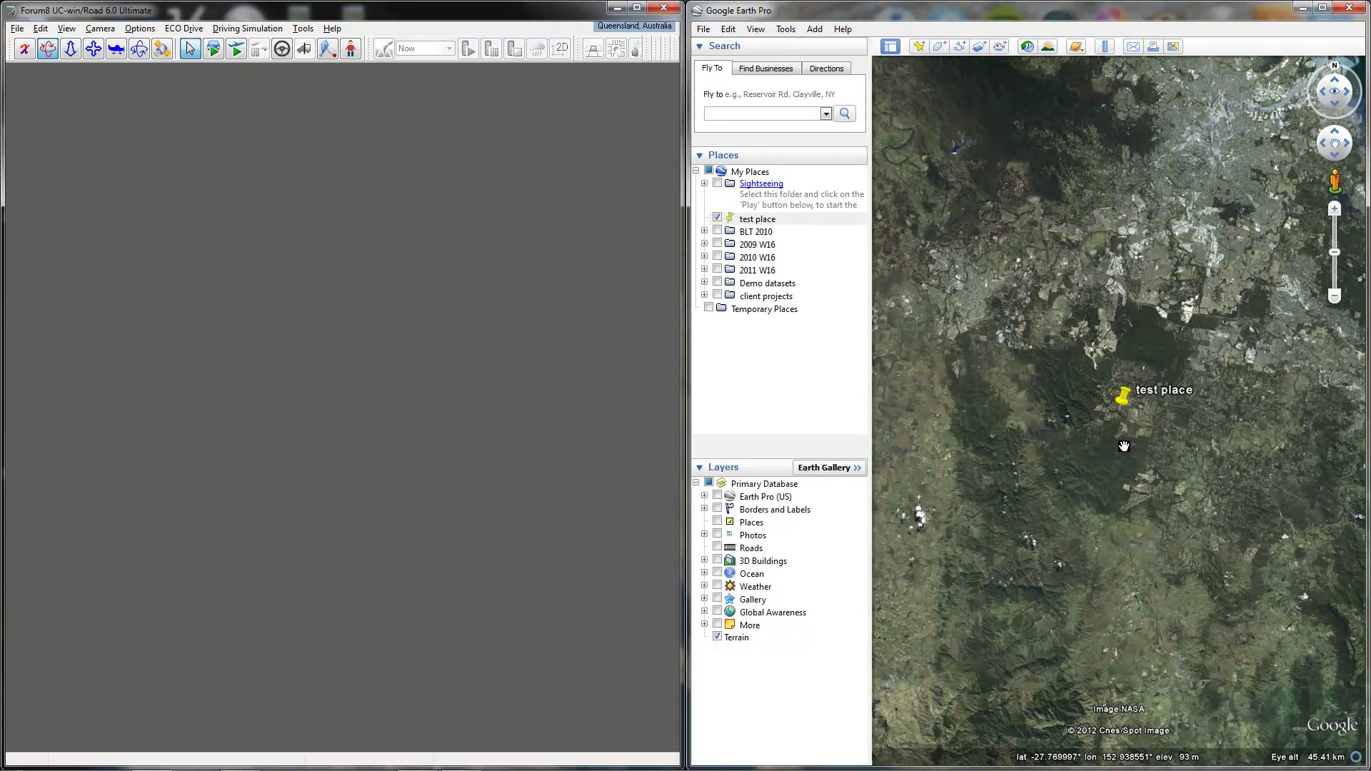
scroll(1127, 432, up, 2)
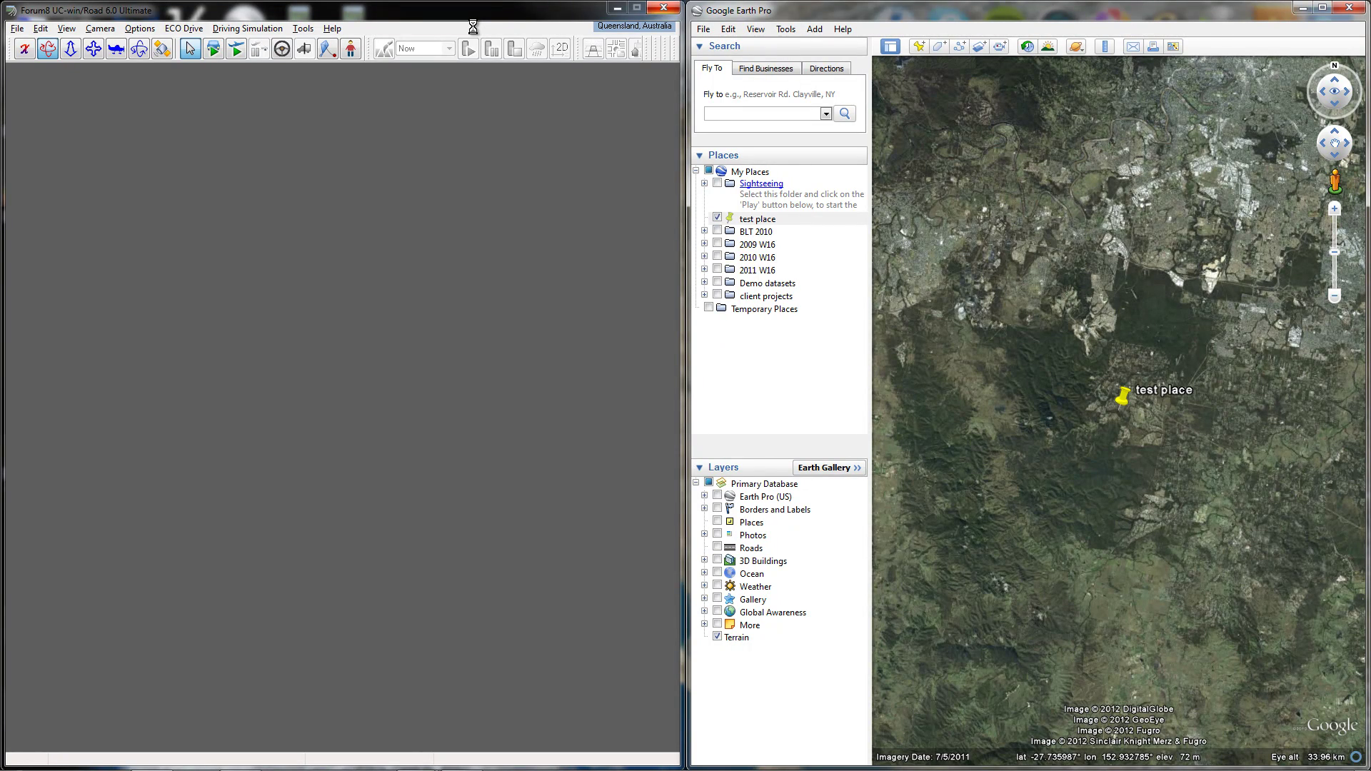
click(901, 45)
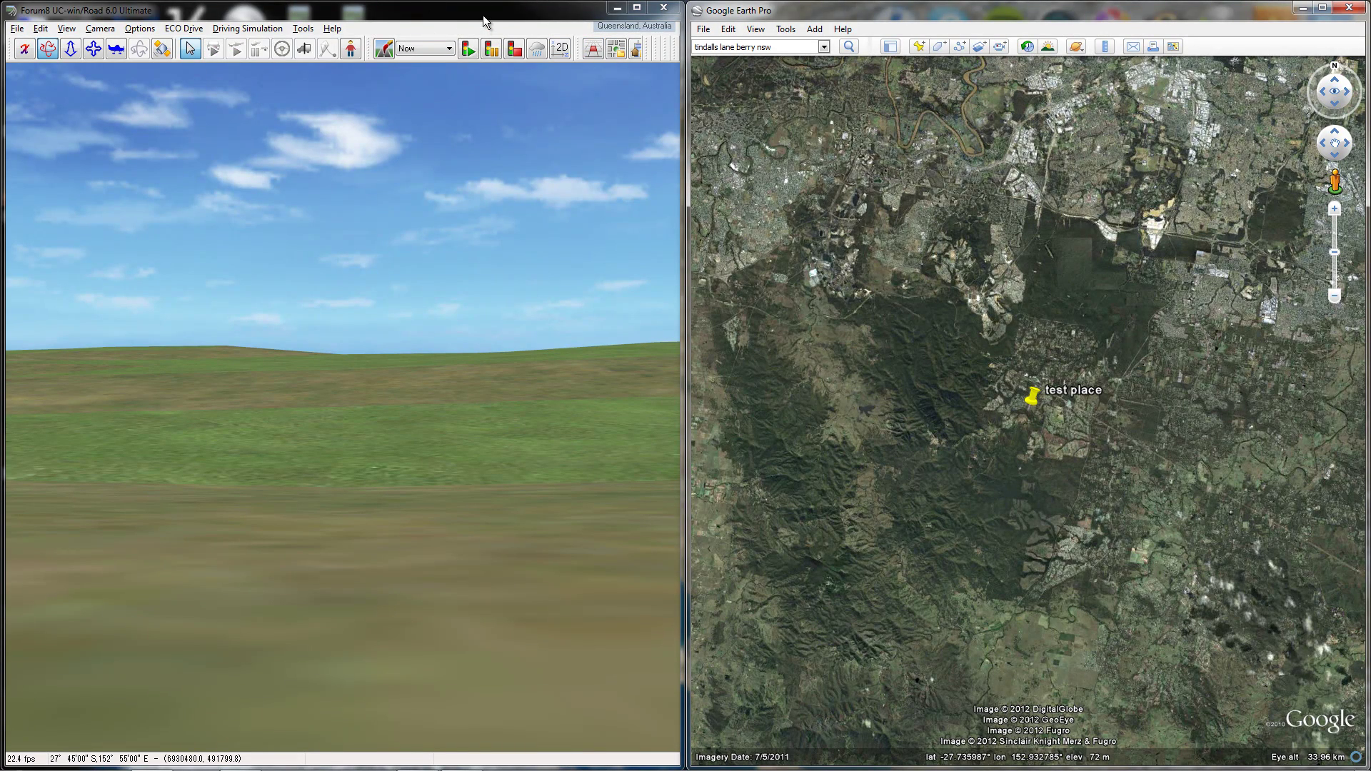
Step: Maximize UC-win/Road, move the terrain Plan view to the upper left, and show Google Earth beside it
drag(484, 22, 486, 14)
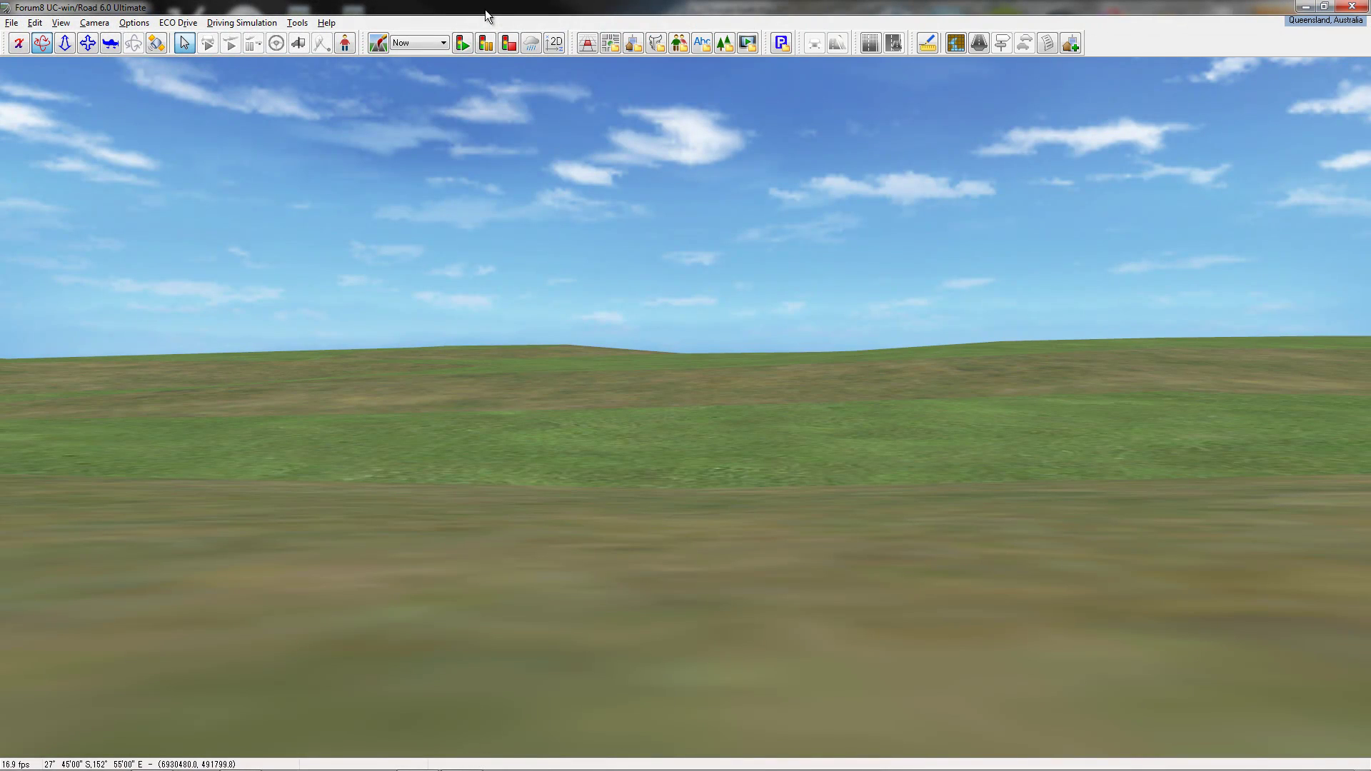
click(955, 44)
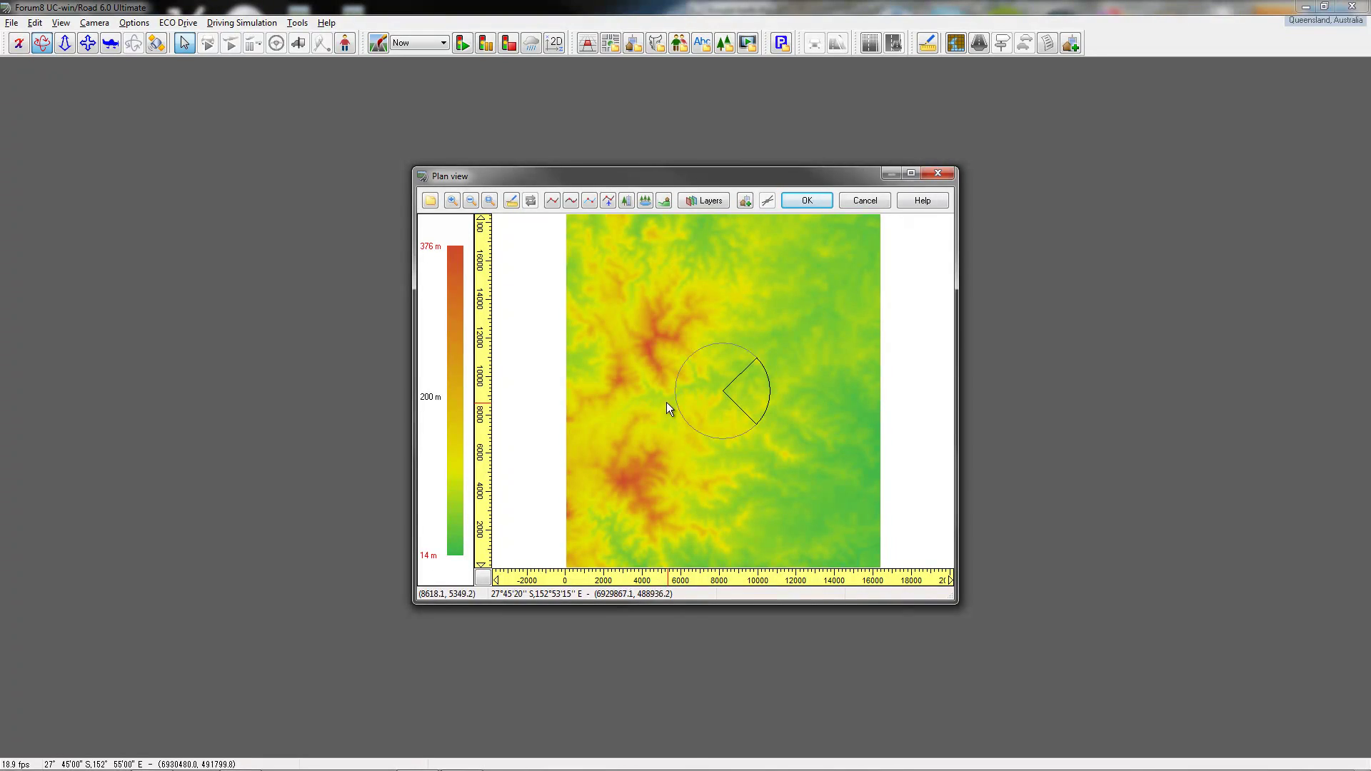
drag(640, 174, 280, 153)
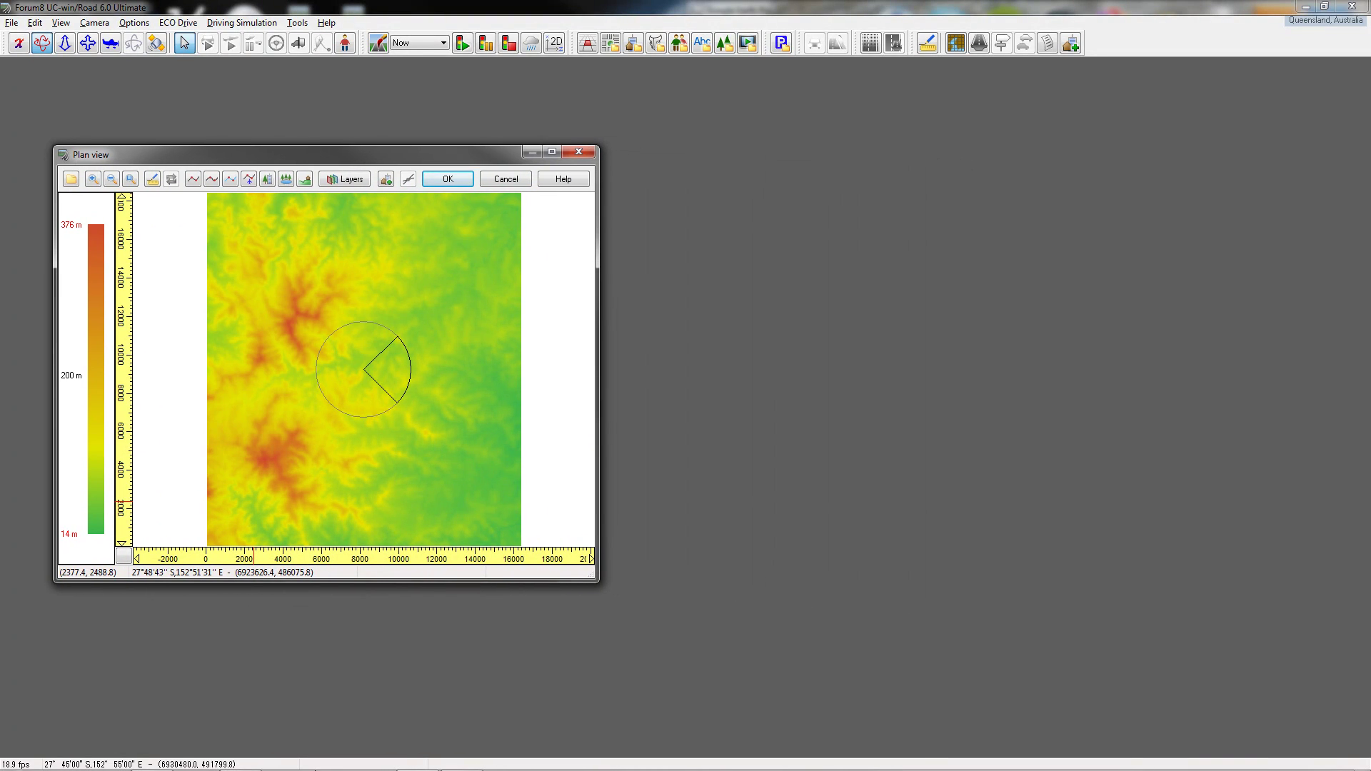
click(153, 757)
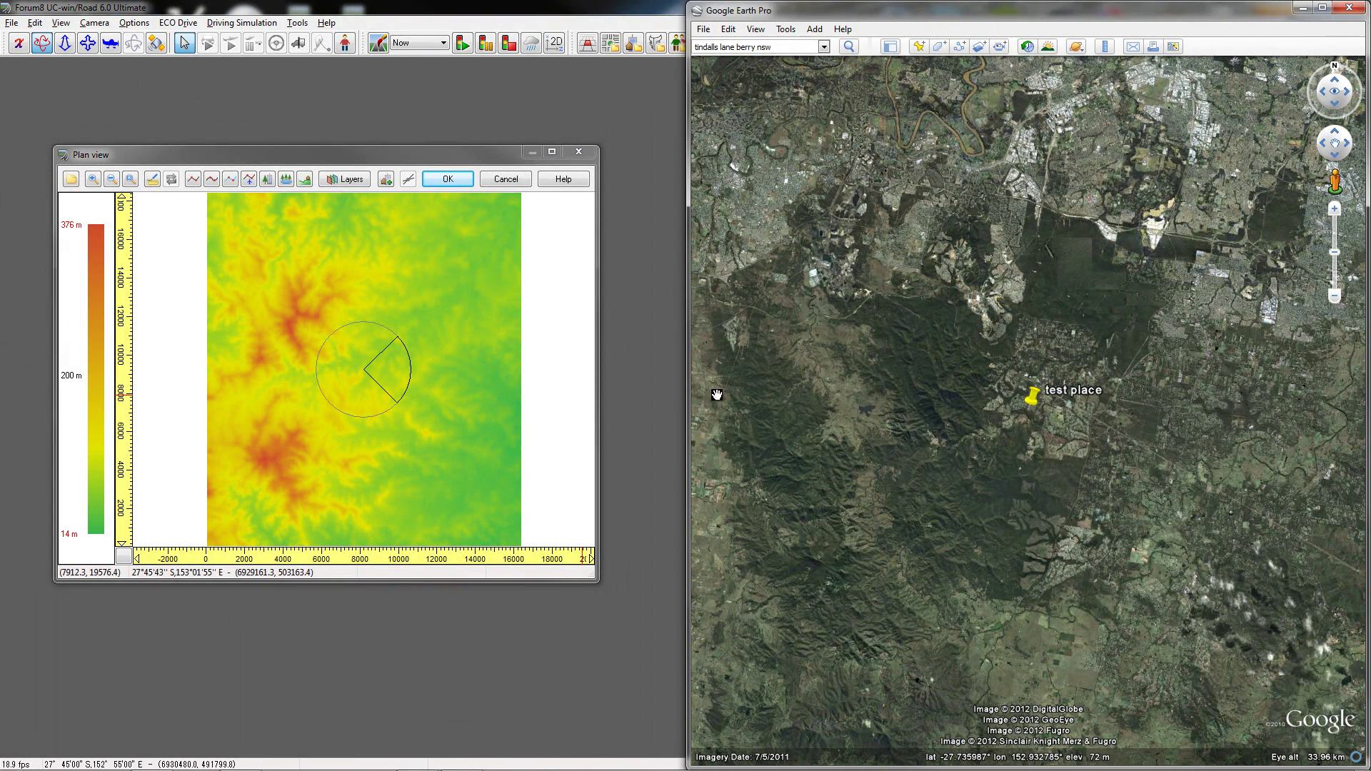
Step: Reopen the test place properties showing latitude -27.736148° and longitude 152.932299°
right_click(1032, 395)
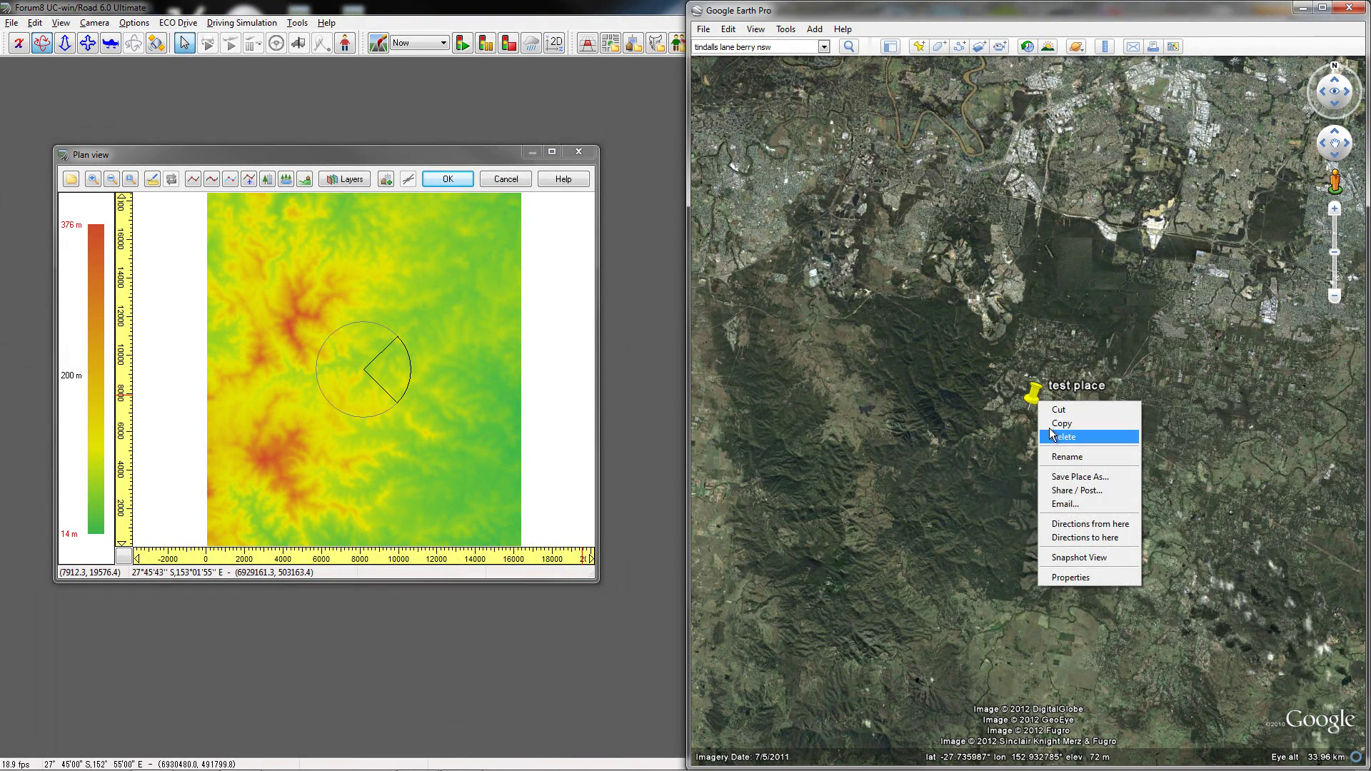
click(1060, 581)
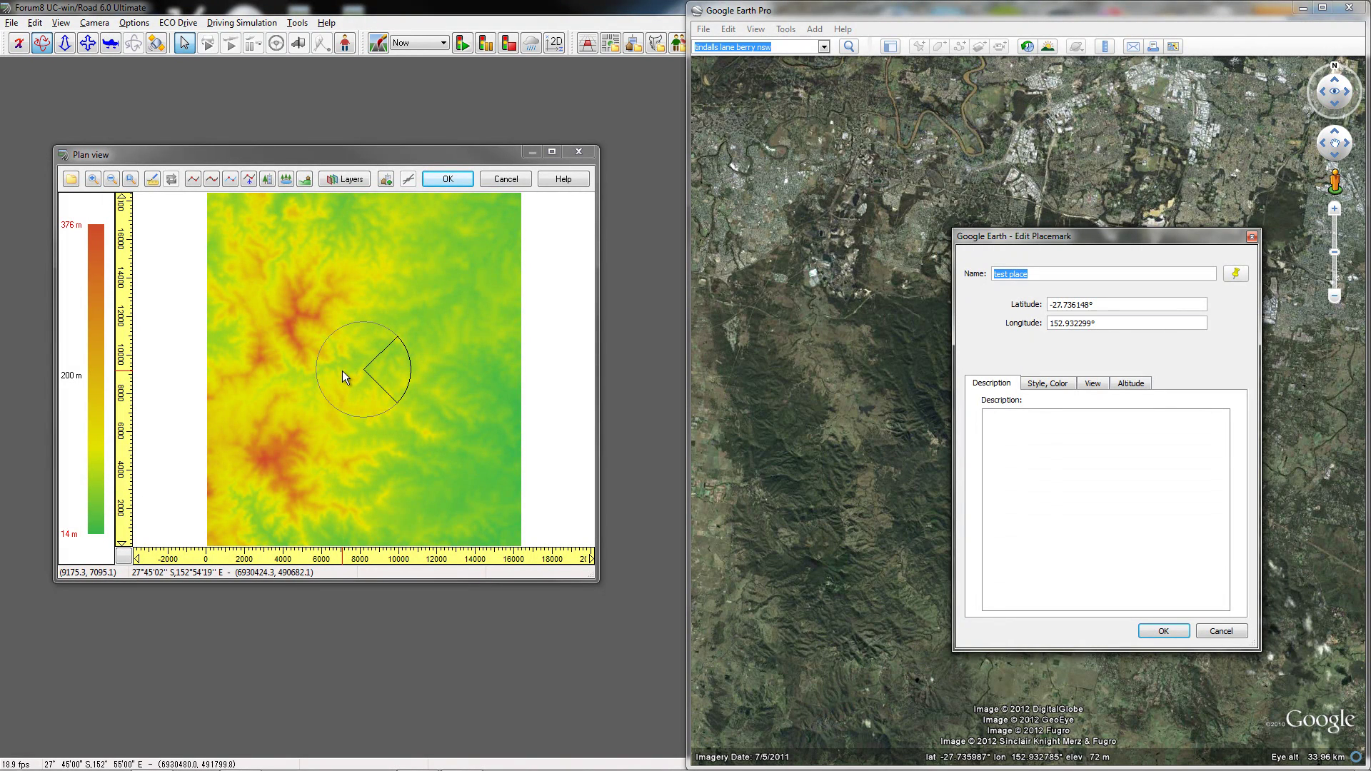
Step: Close the placemark dialog and switch Google Earth coordinates to Degrees, Minutes, Seconds
click(1162, 631)
click(785, 29)
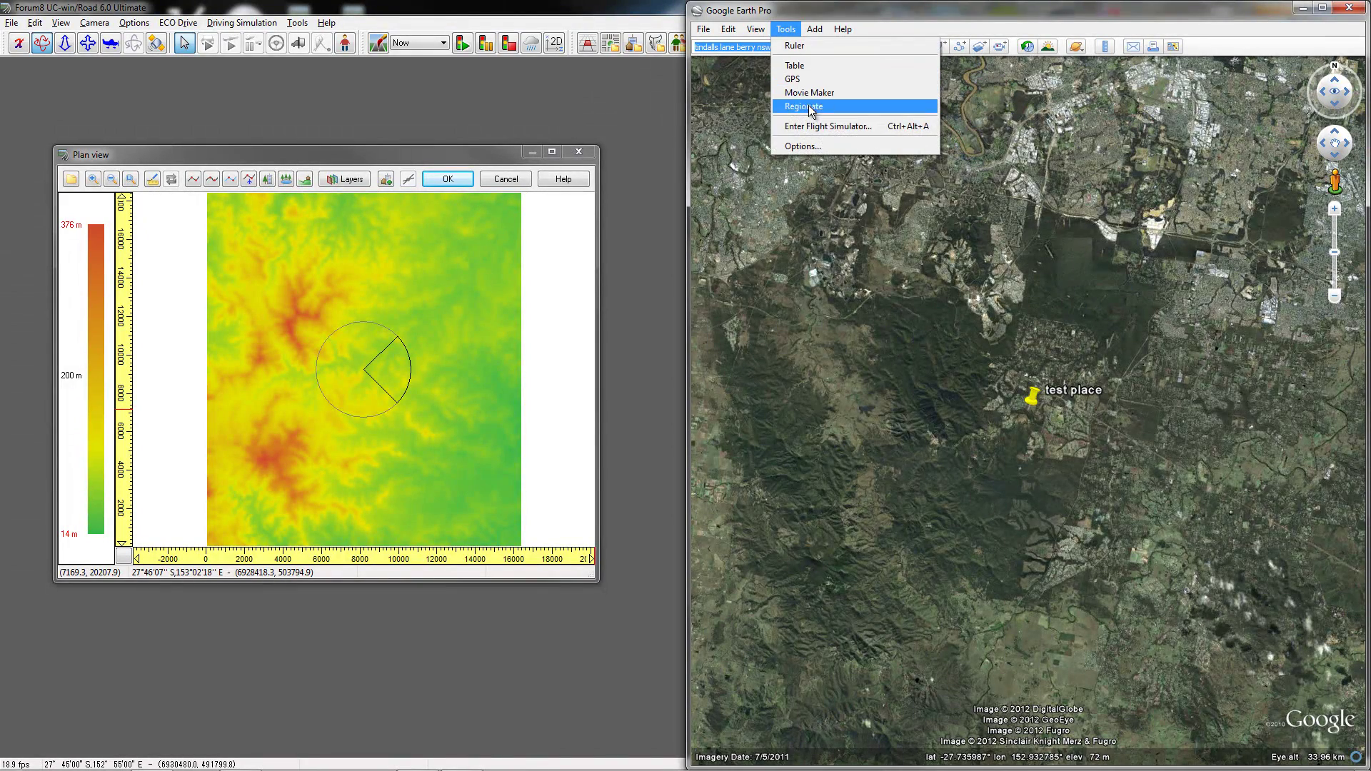
click(810, 152)
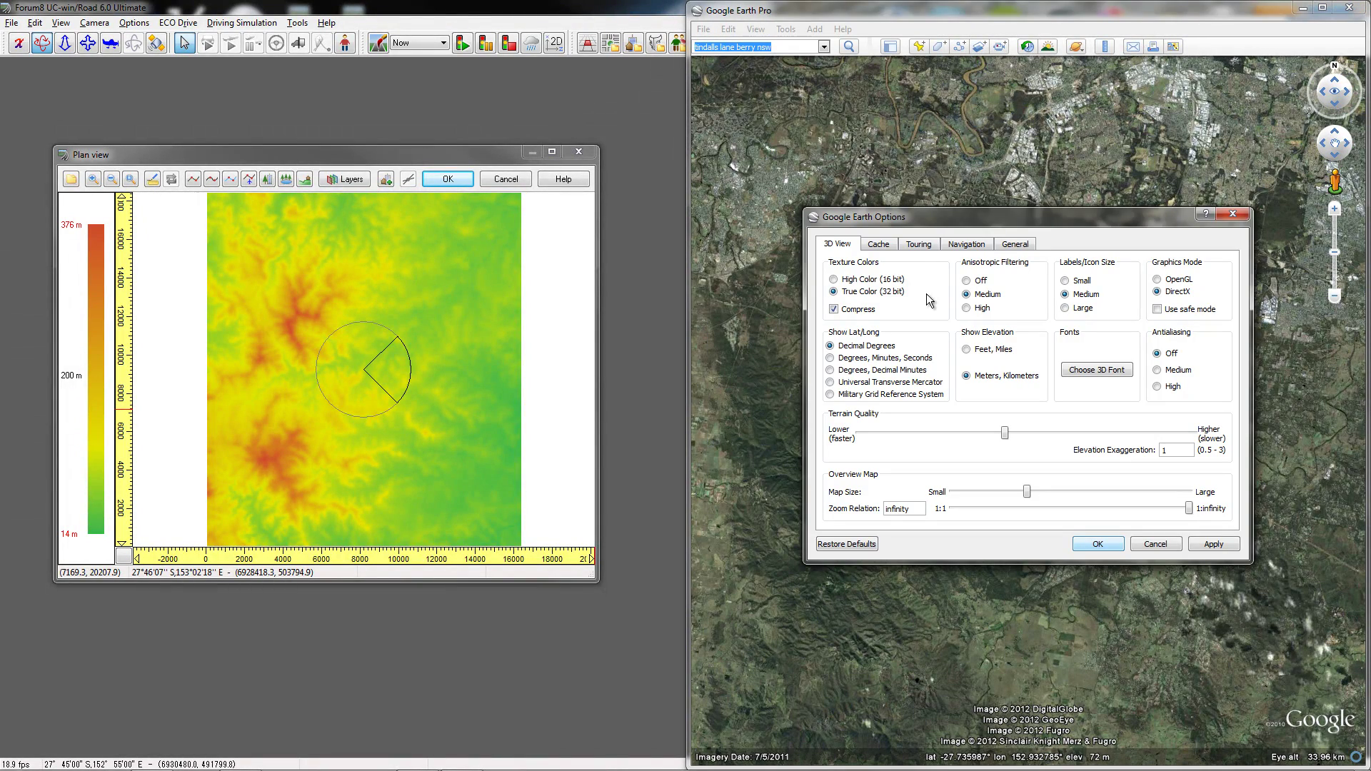
click(840, 359)
click(1098, 544)
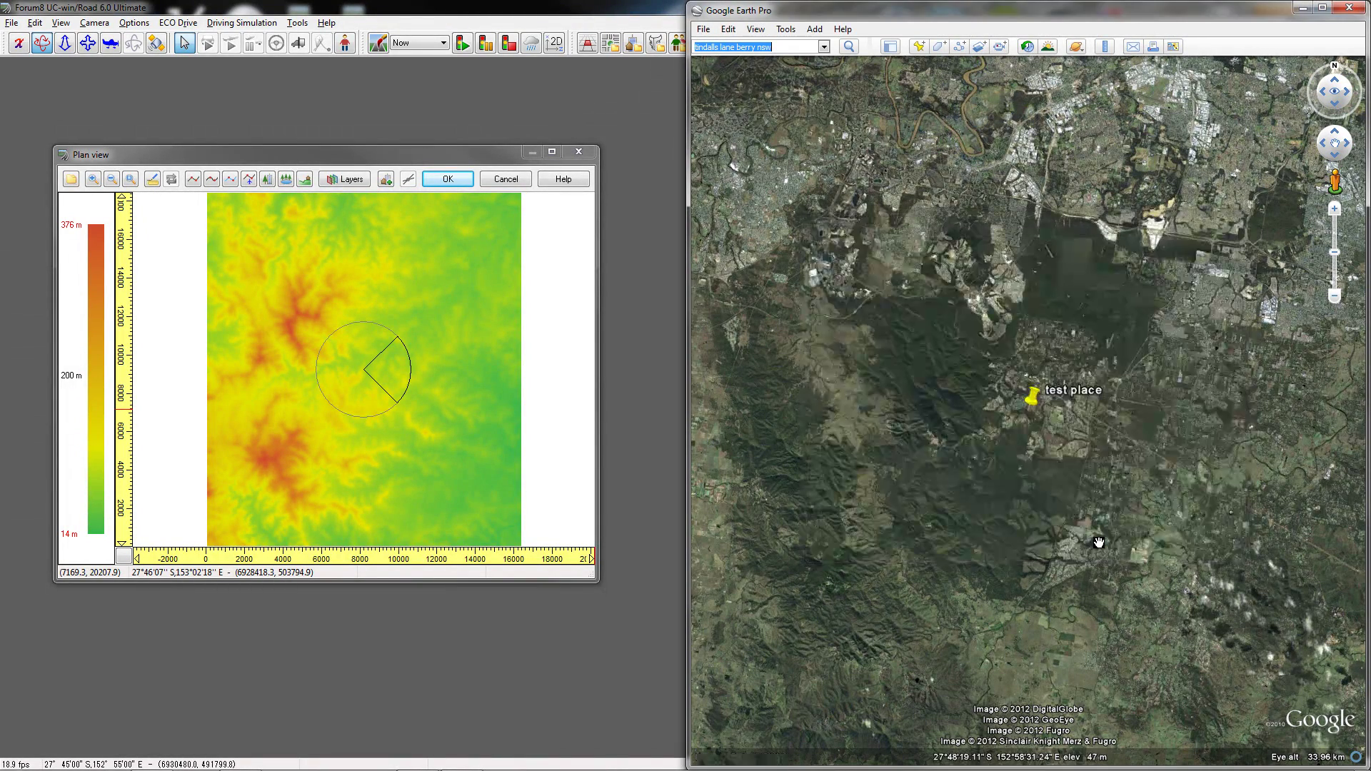
Step: Read the test place's 27°44'10.13"S, 152°55'56.28"E coordinates, then accept the terrain in Plan view
right_click(1035, 397)
click(1069, 572)
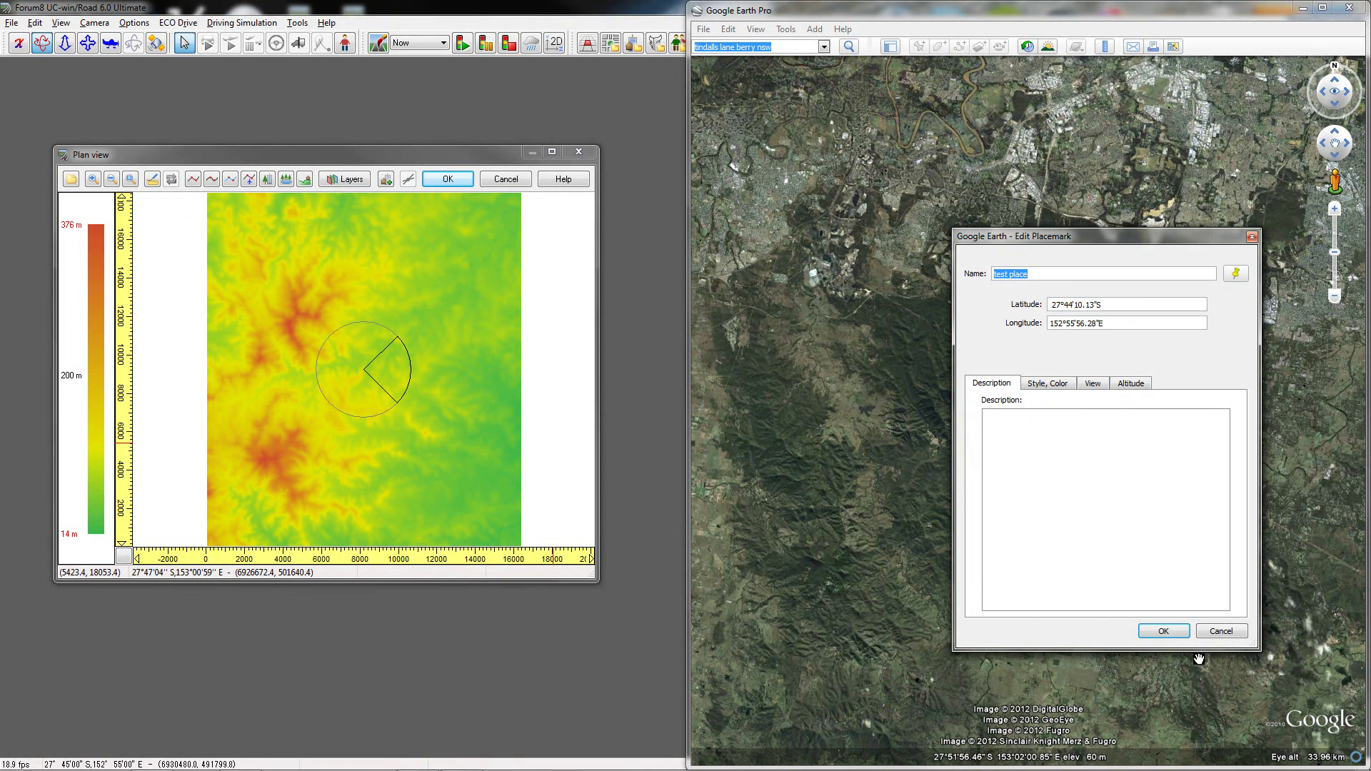
click(1220, 631)
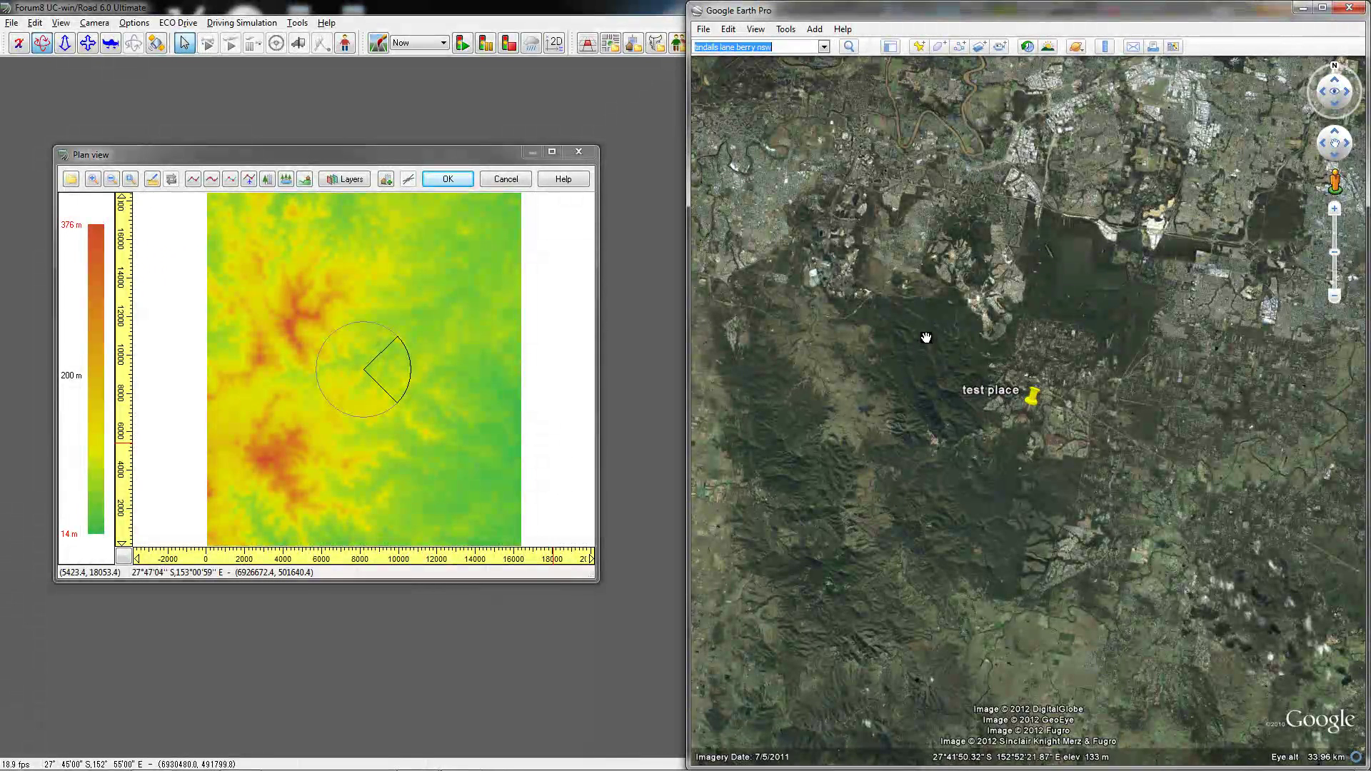
click(447, 180)
Step: Maximize the window and set the Terrain view distance in Visual Options to 10000 m
double_click(516, 10)
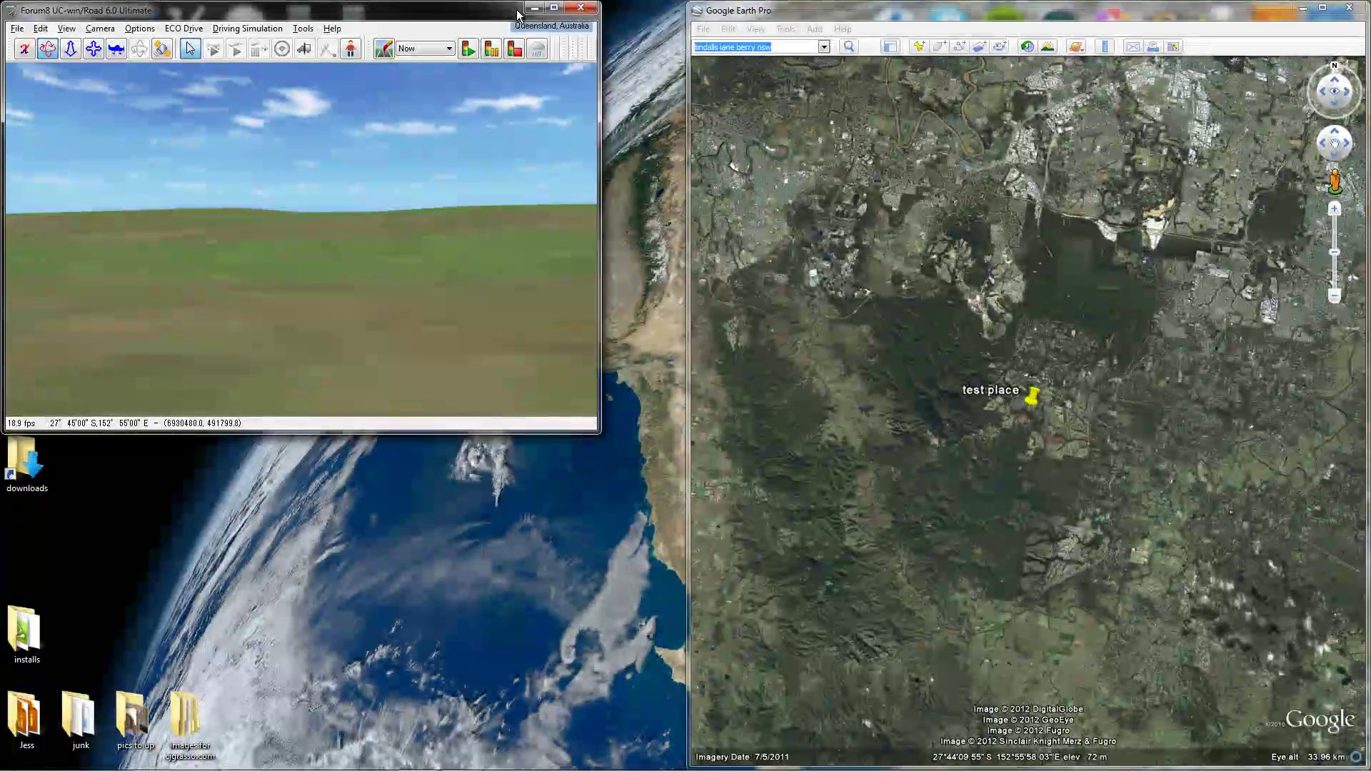
double_click(485, 20)
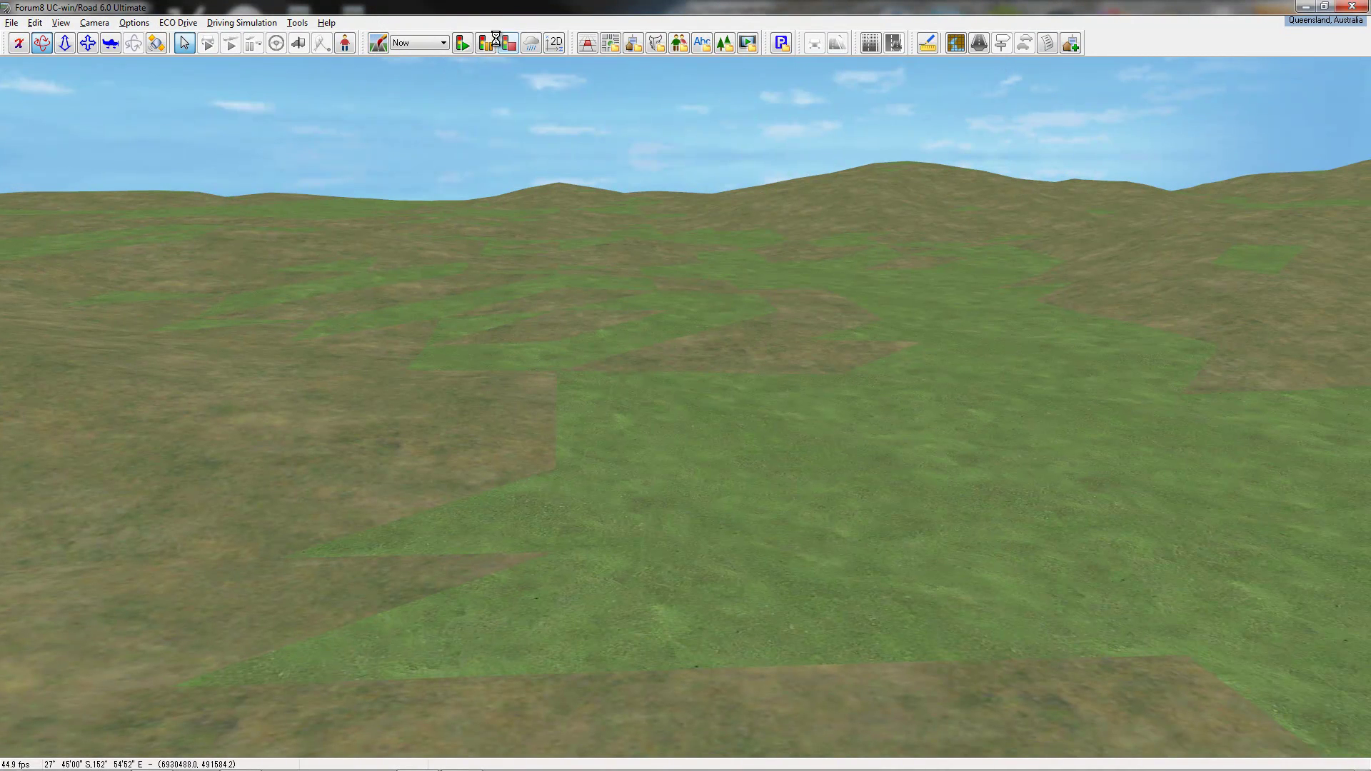
click(379, 42)
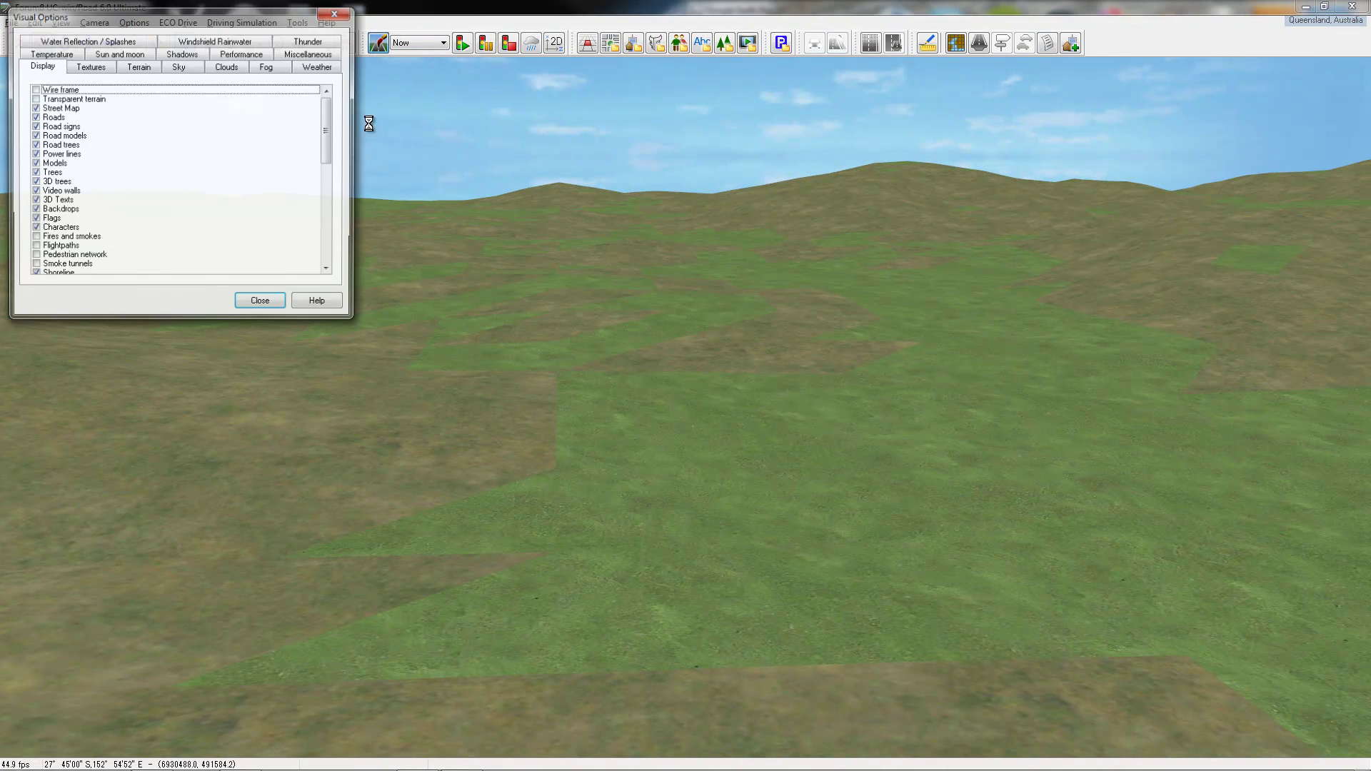
click(139, 65)
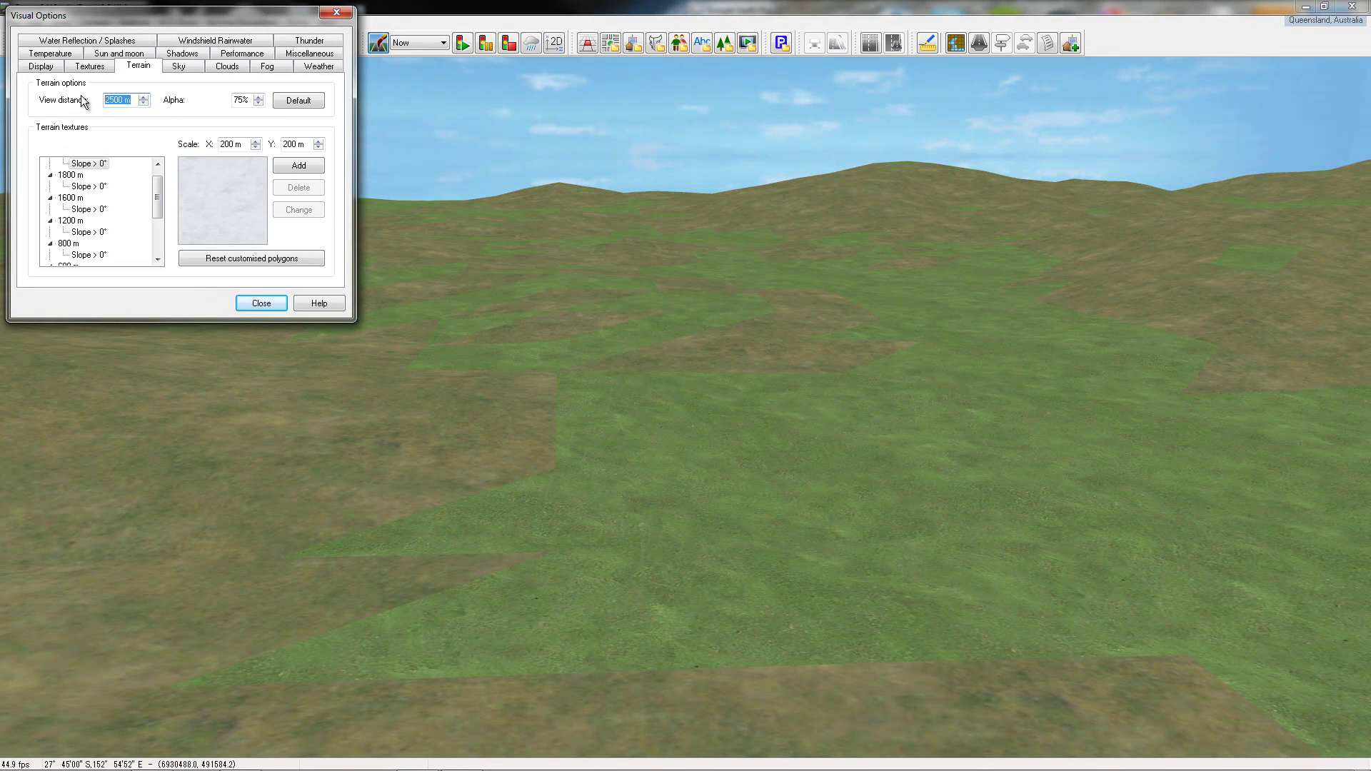
text(00)
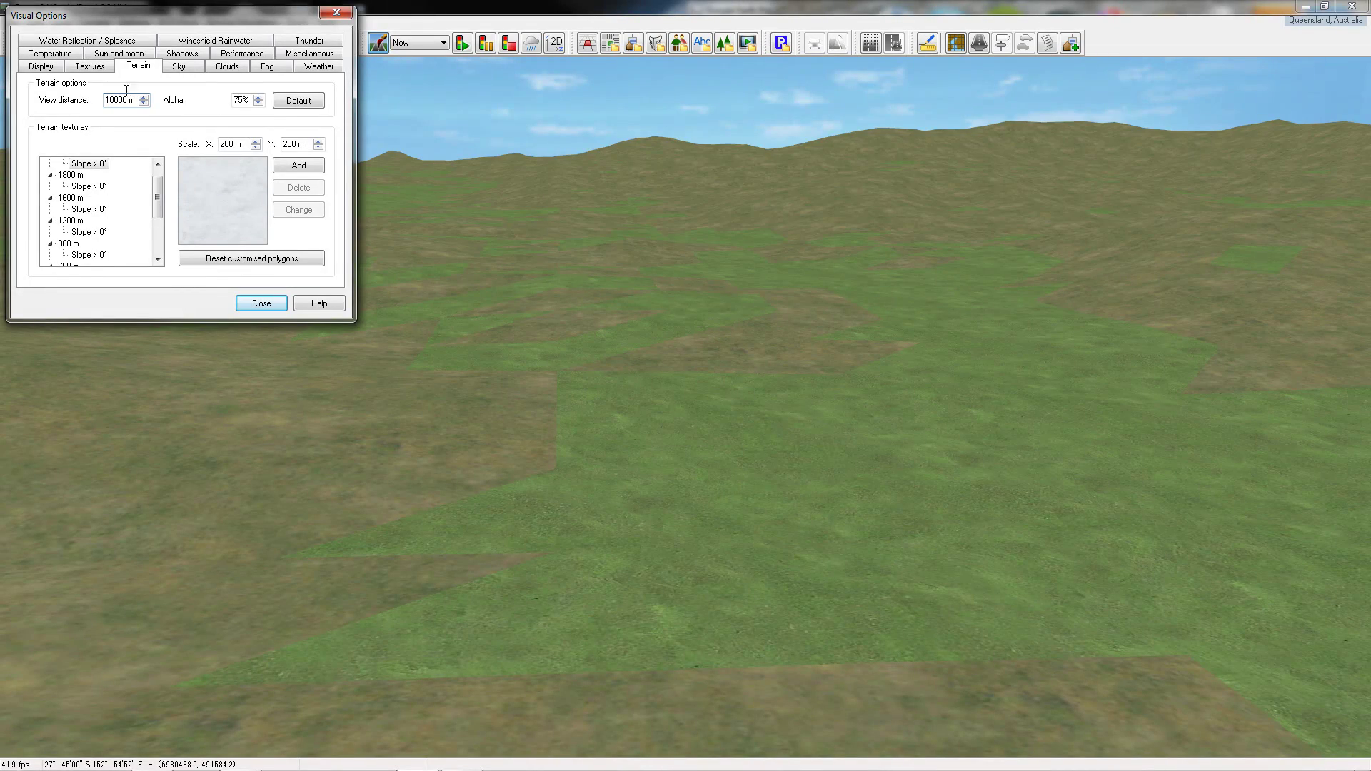
Step: Close Visual Options and move the camera forward across the rolling Queensland hills
click(243, 297)
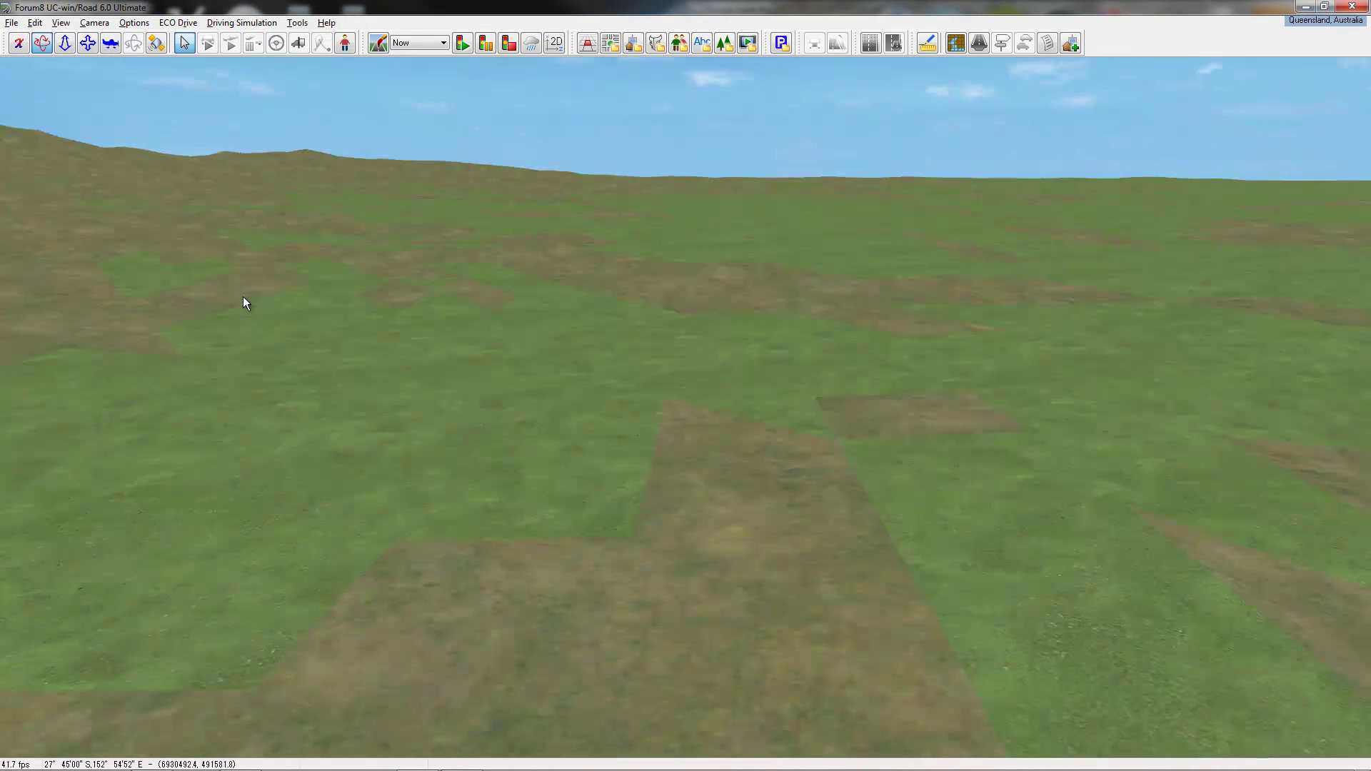
key(Up)
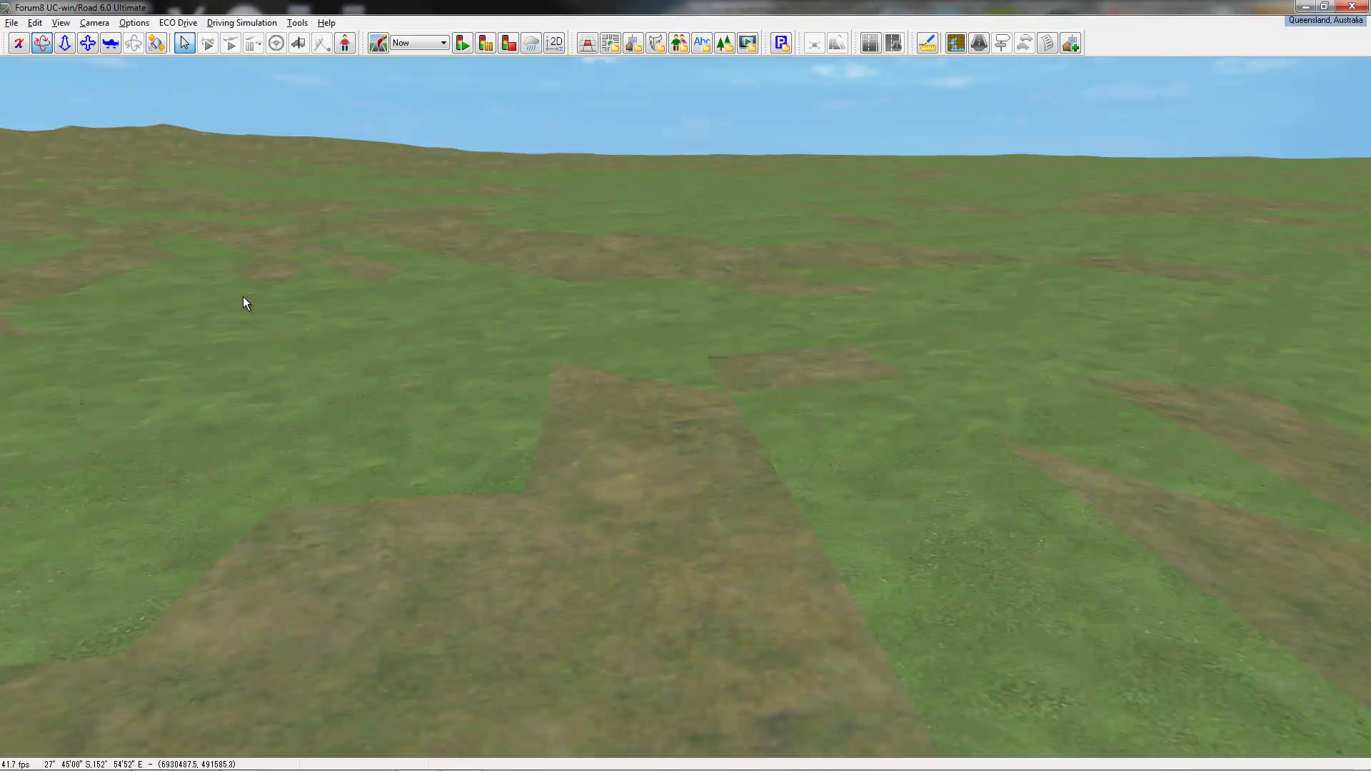
key(Up)
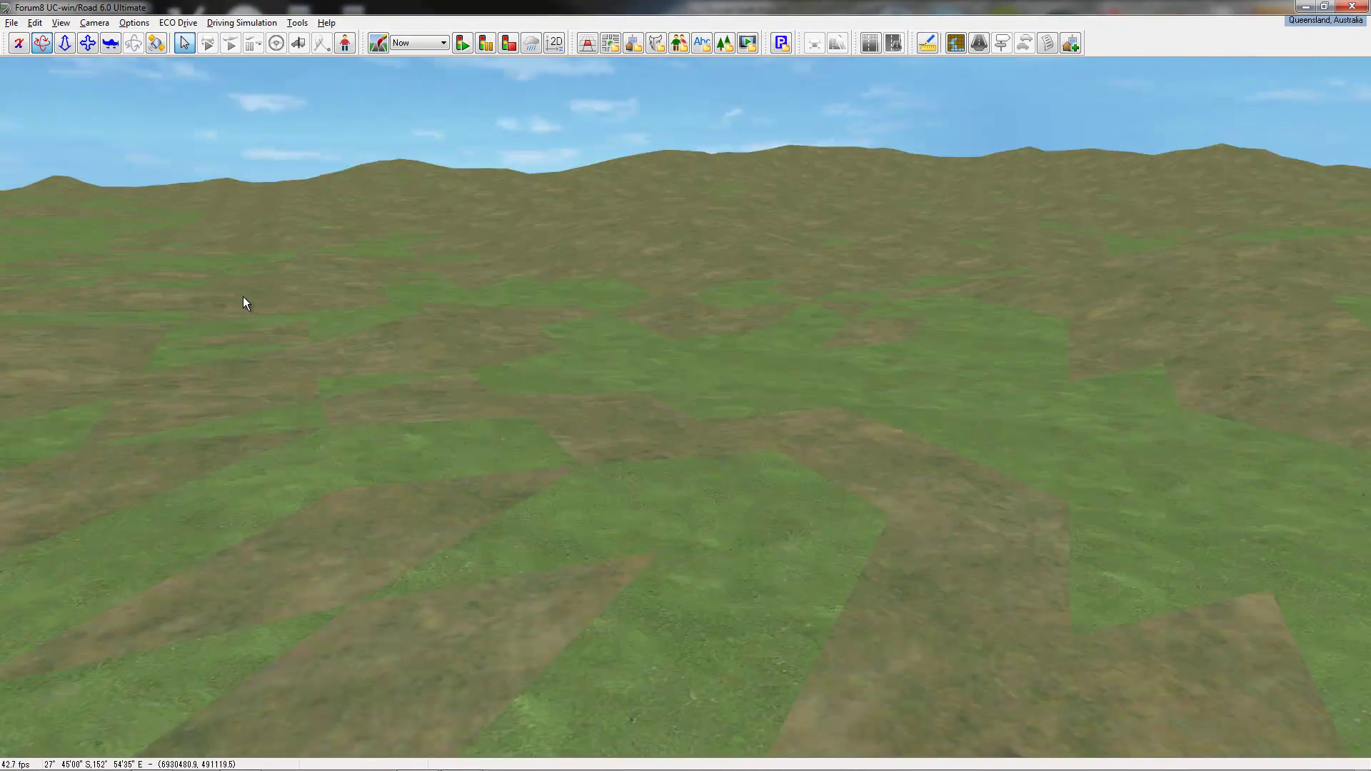
key(Up)
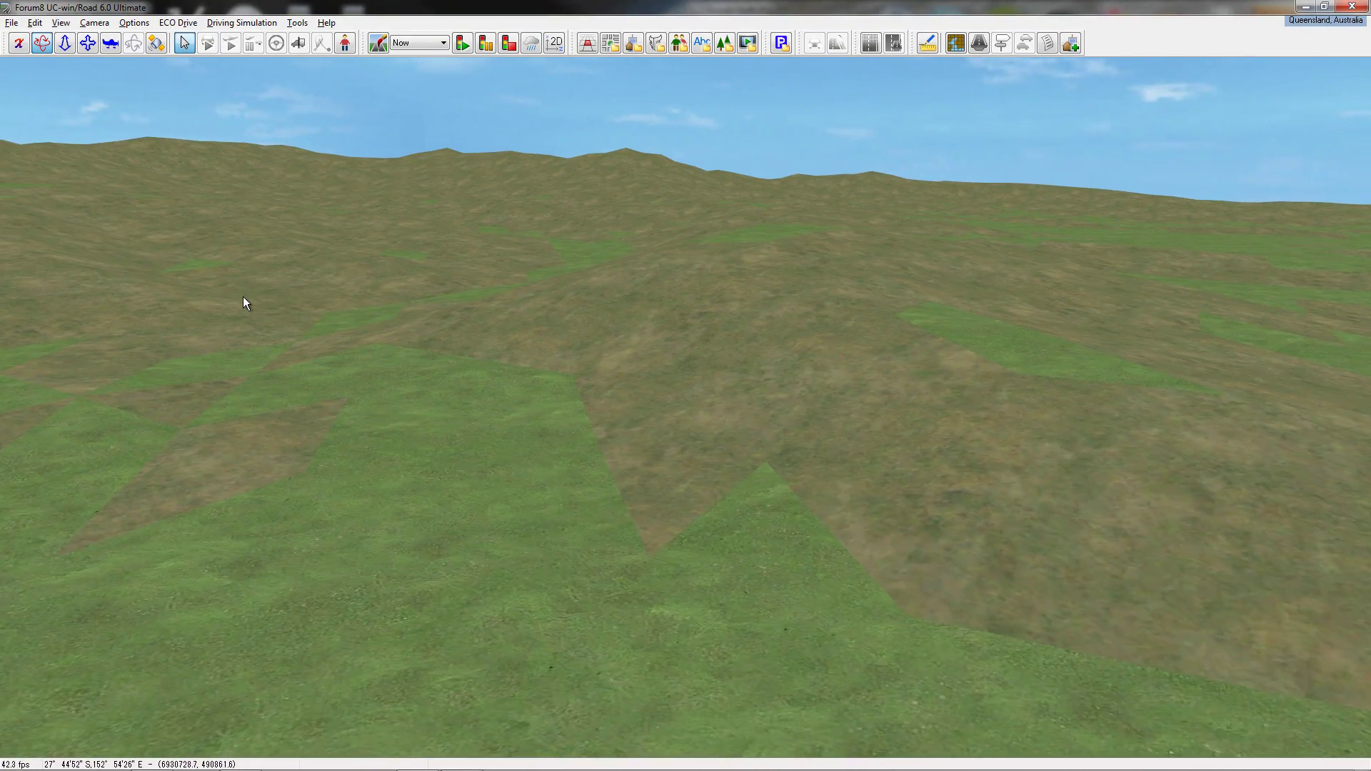
key(Up)
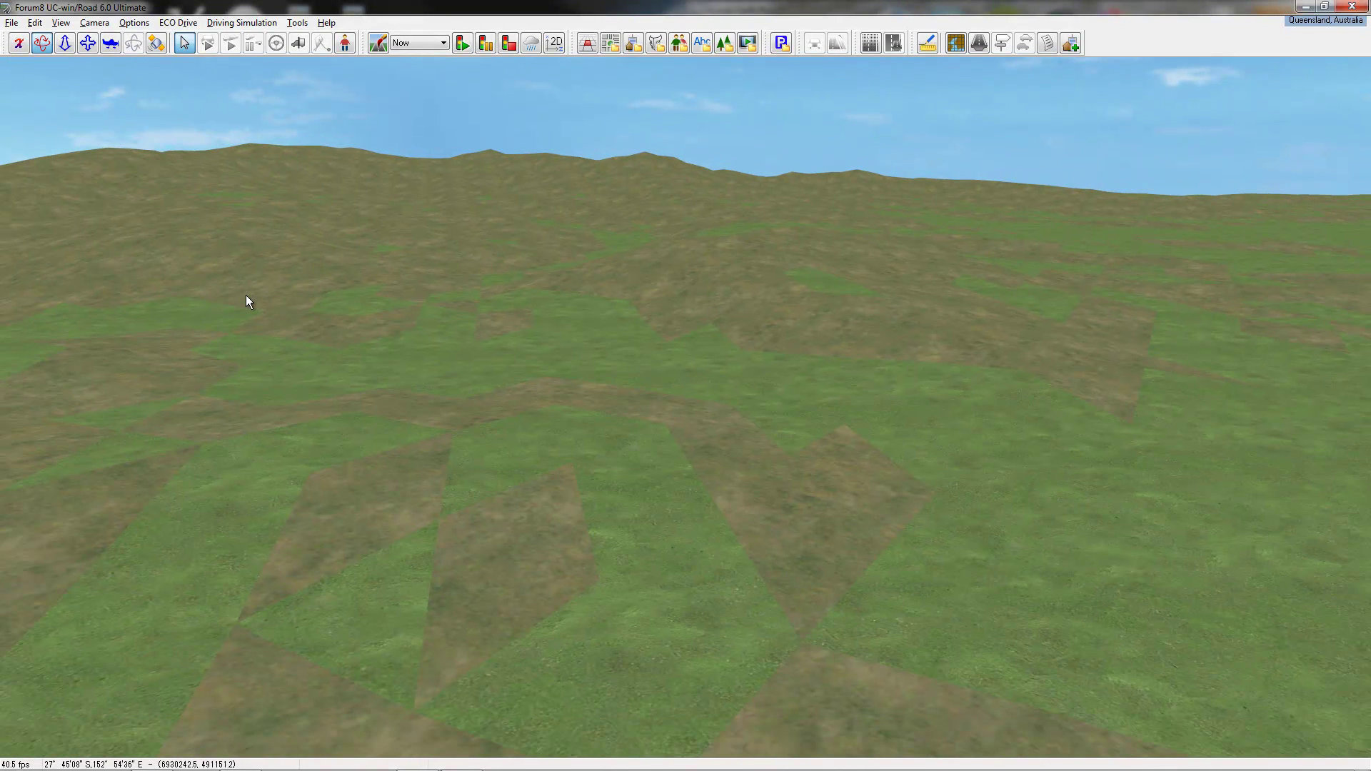
key(Up)
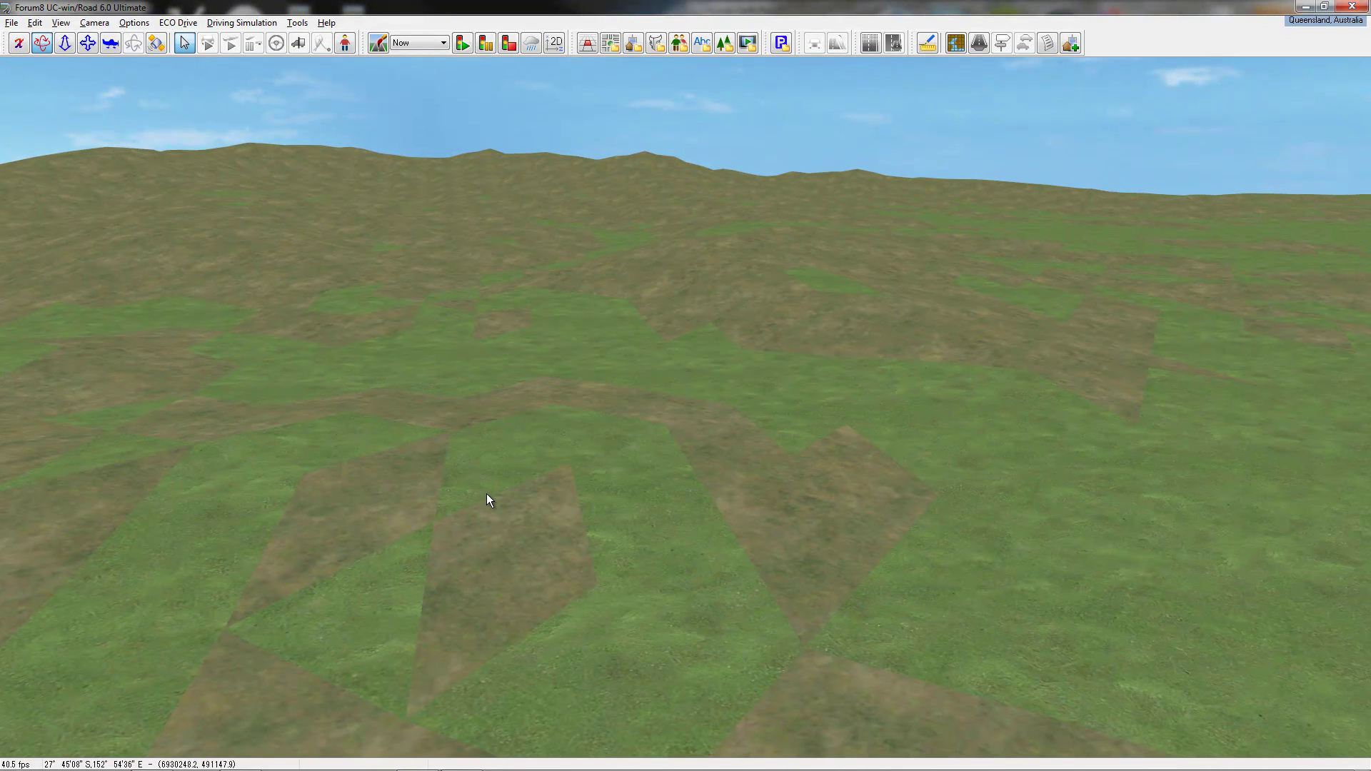